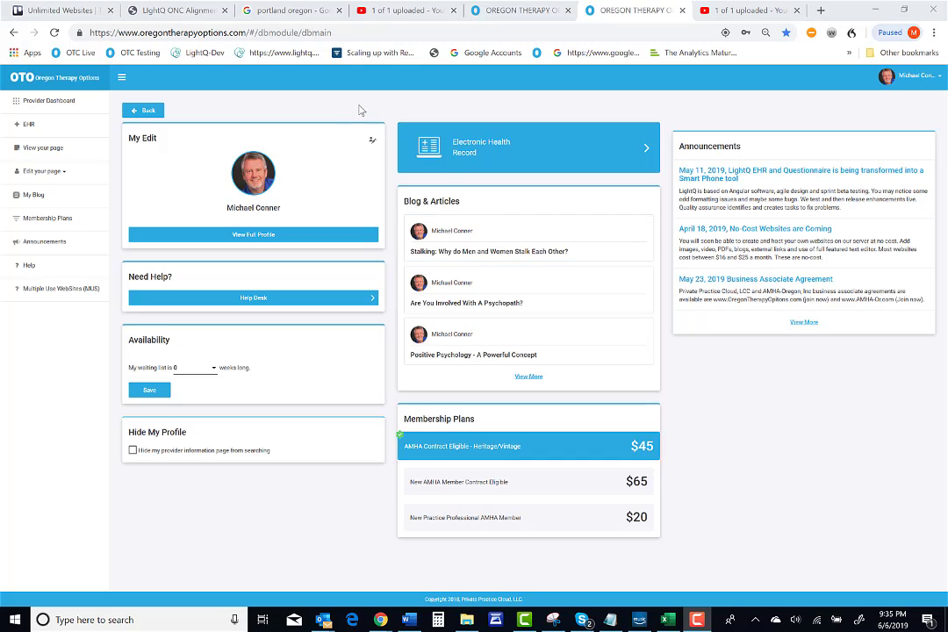
- Open the PanicAndAnxietyClinic.com site from the Multiple Use WebSites list and view its page
{"action": "left_click", "coordinate": [53, 294]}
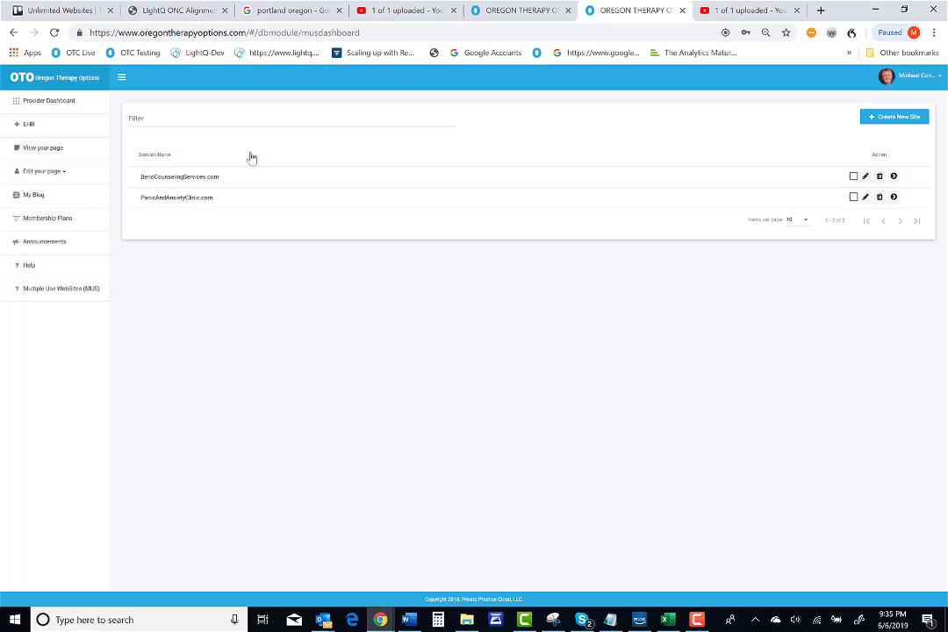
{"action": "left_click", "coordinate": [894, 198]}
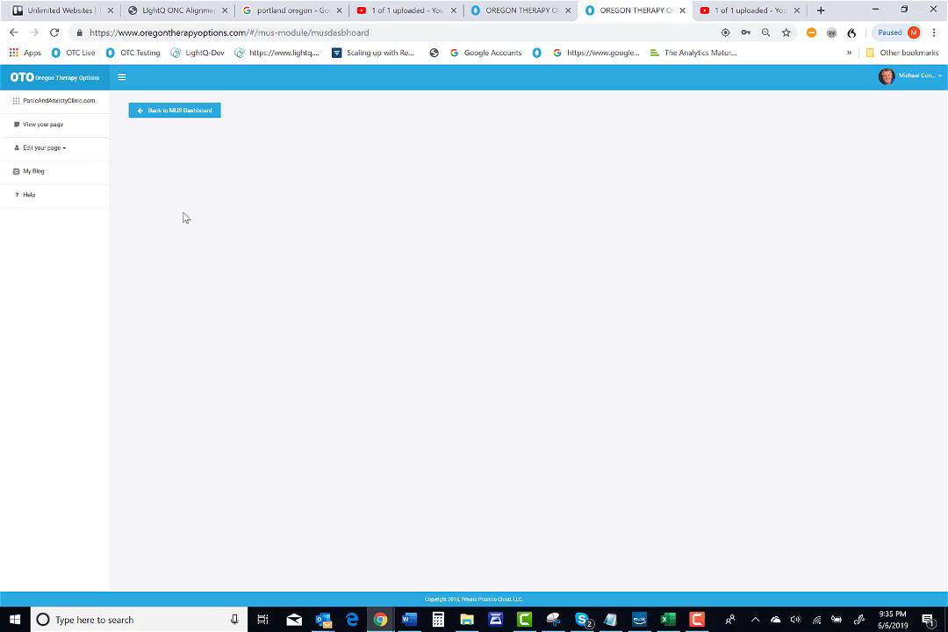
{"action": "left_click", "coordinate": [39, 128]}
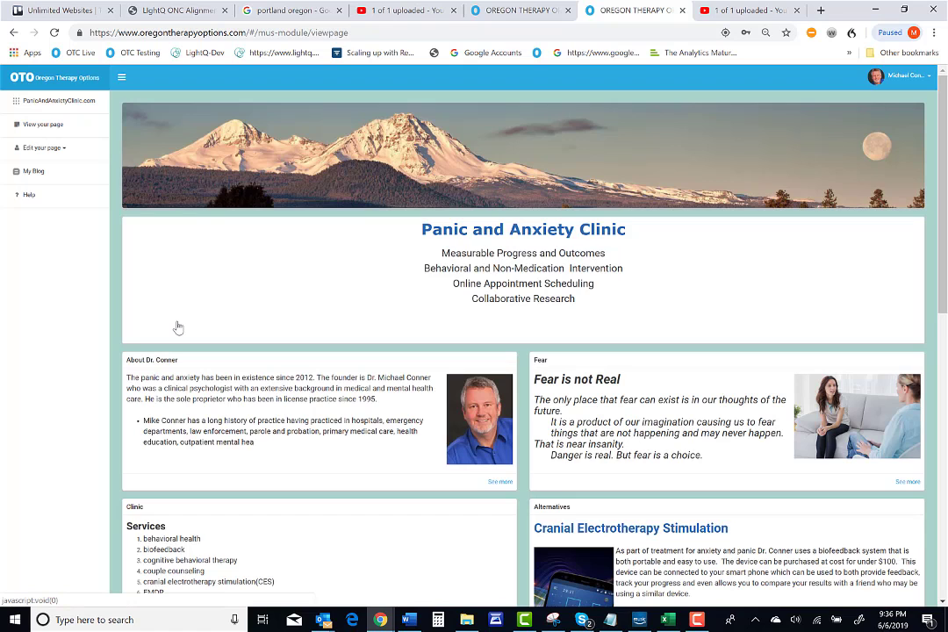
- Look through the sections of the clinic's page and open its header content for editing
{"action": "scroll", "coordinate": [183, 334], "scroll_direction": "down", "scroll_amount": 5}
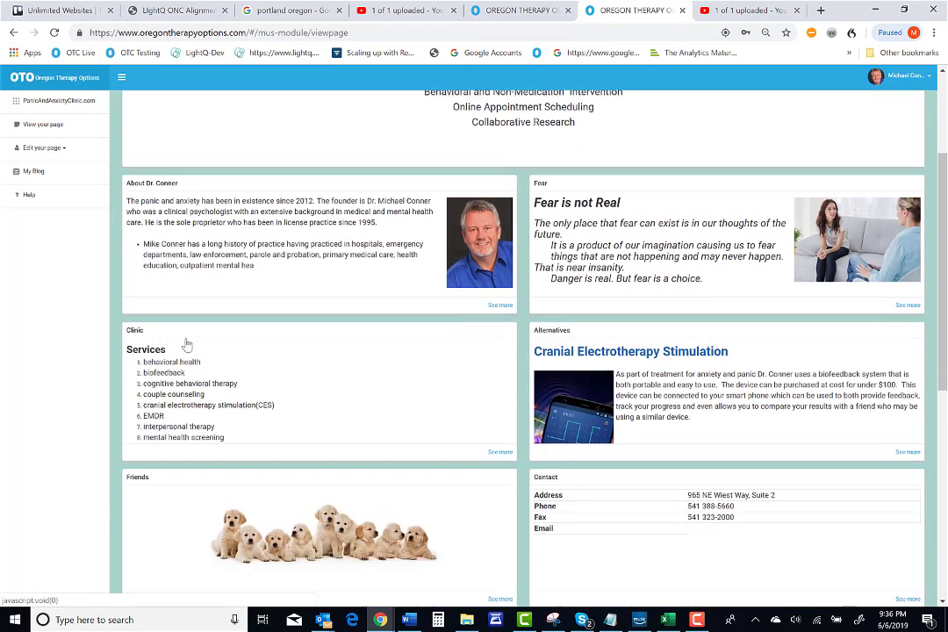
{"action": "scroll", "coordinate": [187, 348], "scroll_direction": "down", "scroll_amount": 3}
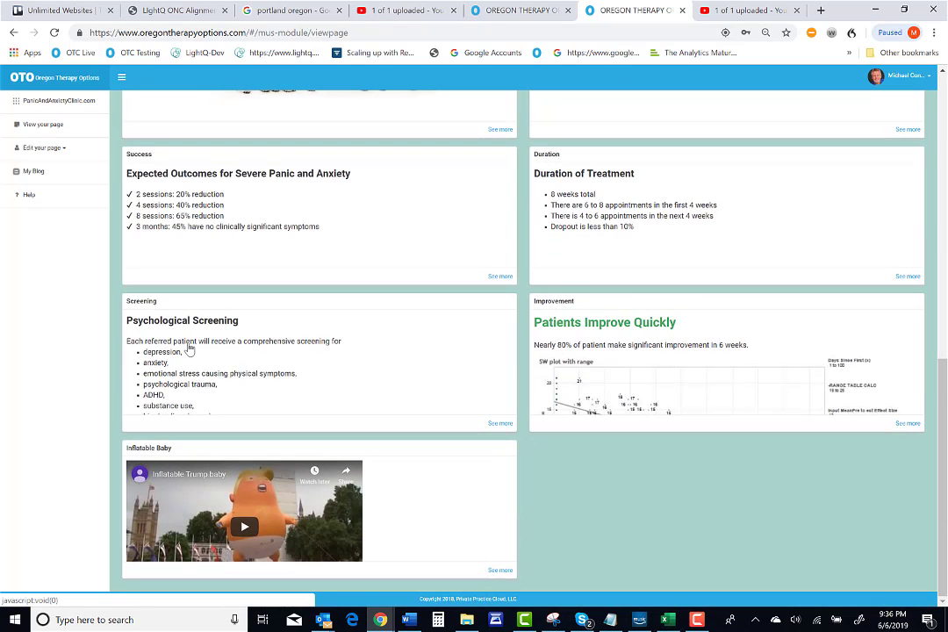
{"action": "scroll", "coordinate": [187, 349], "scroll_direction": "up", "scroll_amount": 4}
{"action": "scroll", "coordinate": [190, 350], "scroll_direction": "up", "scroll_amount": 3}
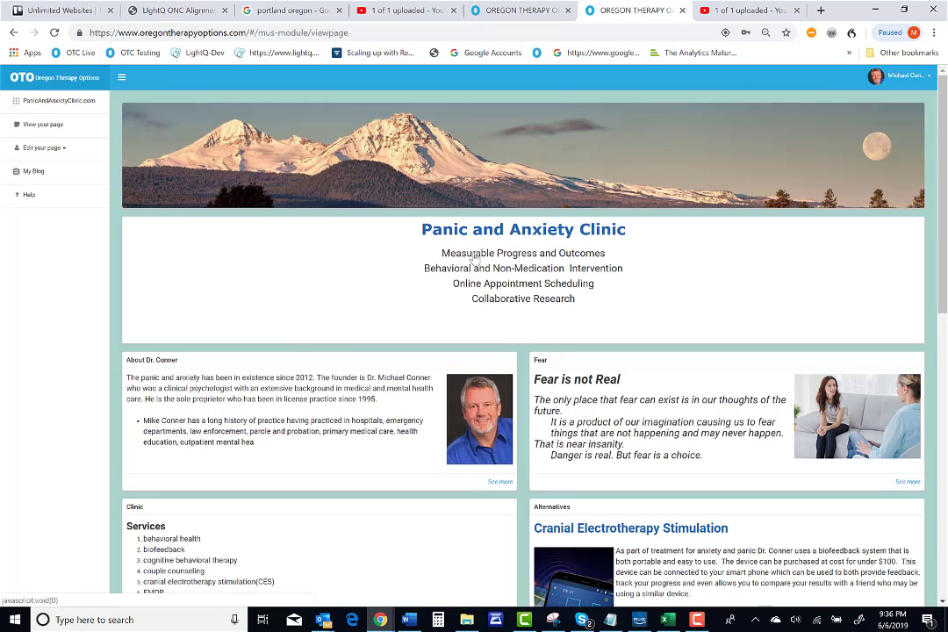
{"action": "left_click", "coordinate": [44, 148]}
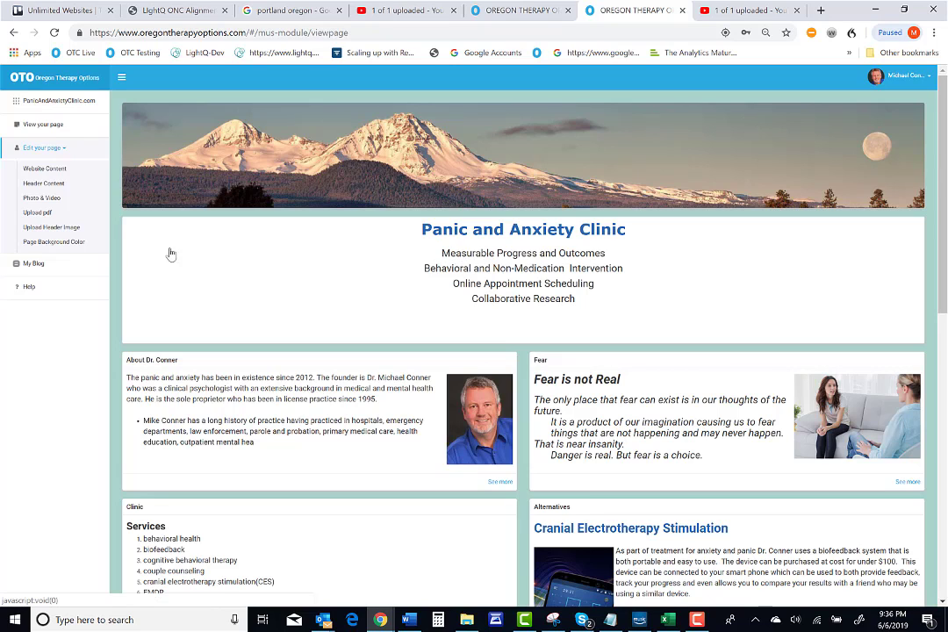
{"action": "left_click", "coordinate": [40, 187]}
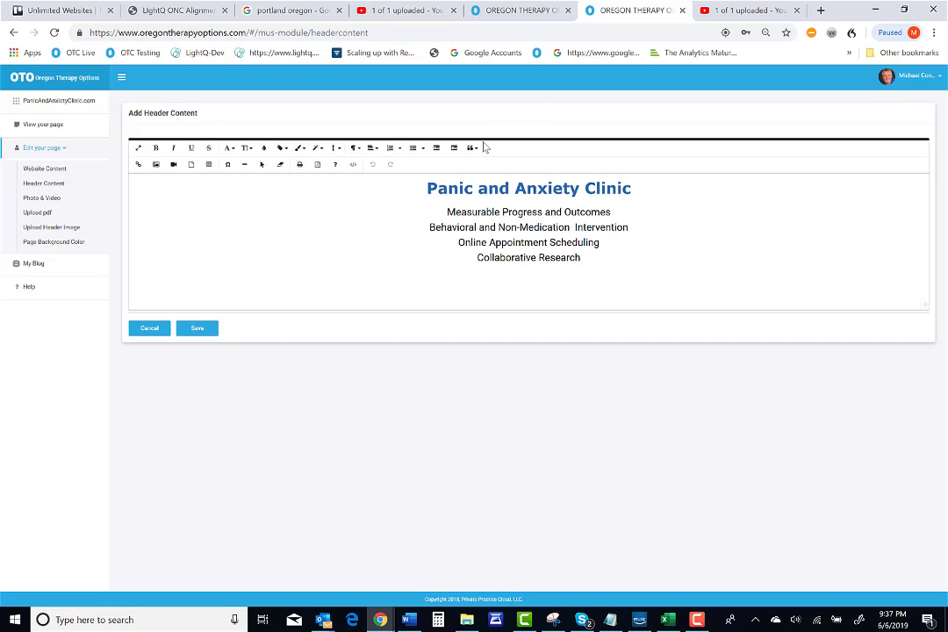
- Try a larger font size on the header title "Panic and Anxiety Clinic" and return it to its original size
{"action": "left_click_drag", "start_coordinate": [428, 187], "coordinate": [667, 180]}
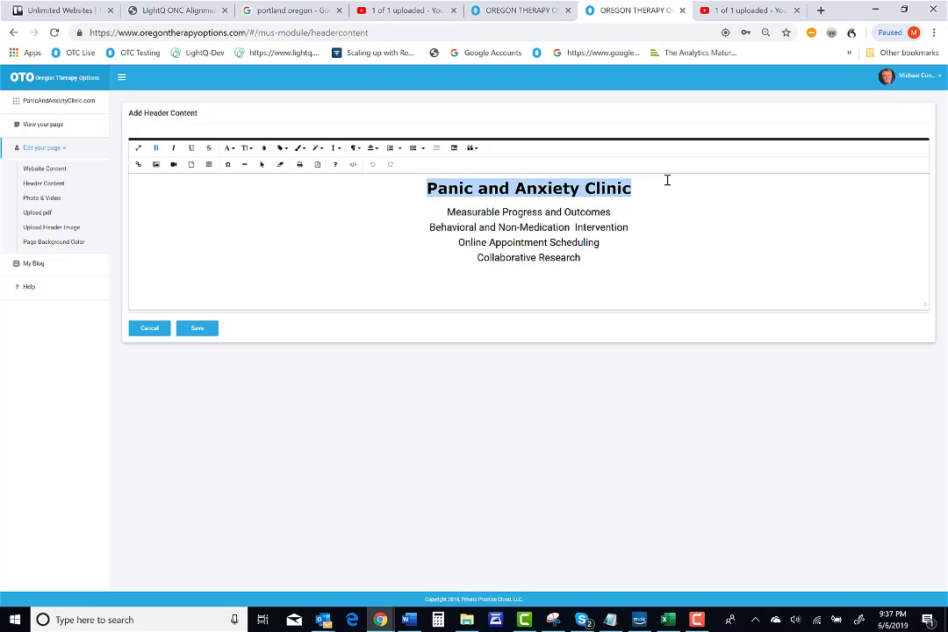
{"action": "left_click", "coordinate": [247, 147]}
{"action": "left_click", "coordinate": [257, 243]}
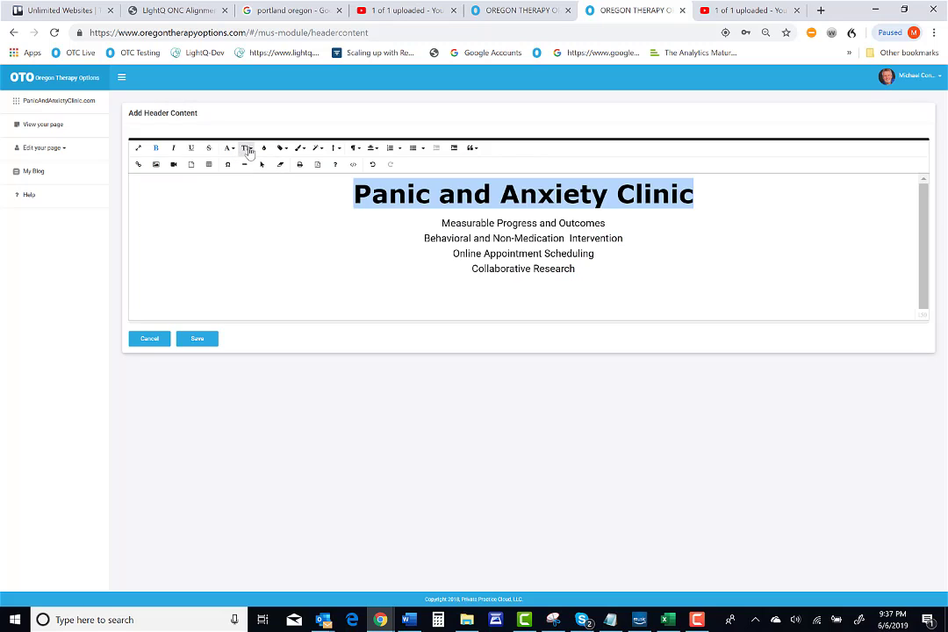
{"action": "left_click", "coordinate": [247, 148]}
{"action": "left_click", "coordinate": [254, 219]}
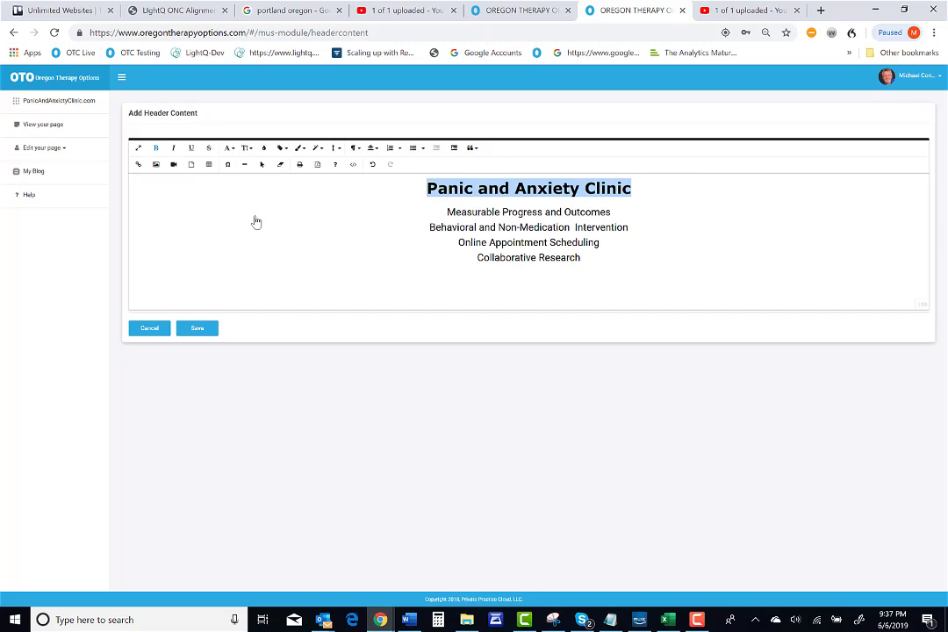
- Try the Tahoma font on the header title and switch it back to Verdana
{"action": "left_click", "coordinate": [230, 148]}
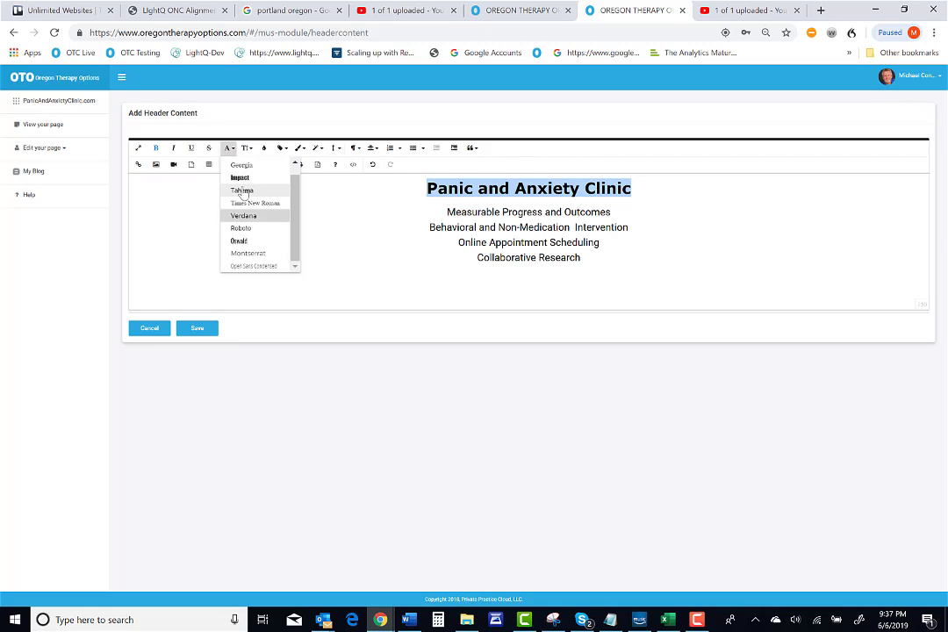
{"action": "left_click", "coordinate": [244, 191]}
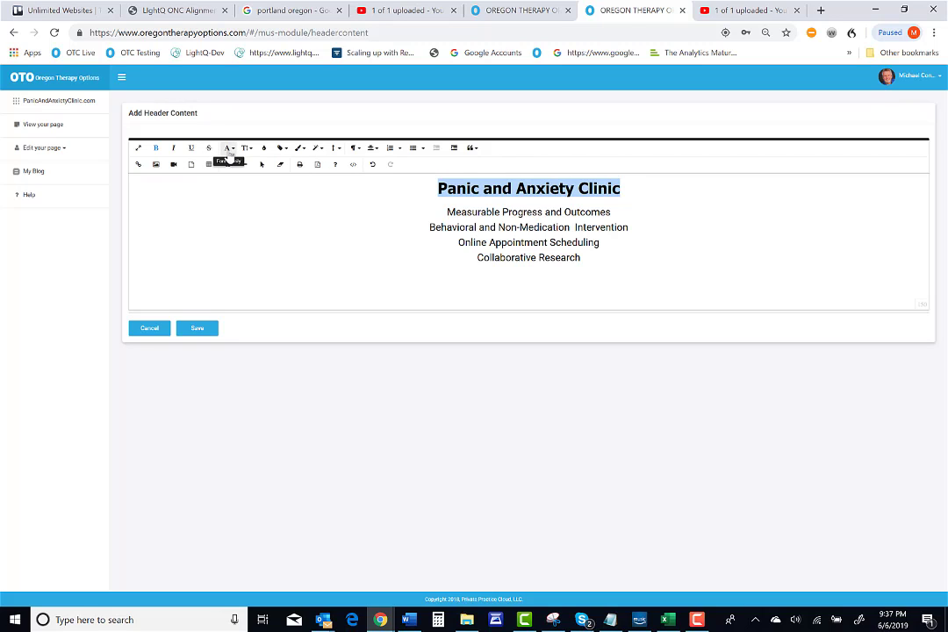
{"action": "left_click", "coordinate": [229, 148]}
{"action": "left_click", "coordinate": [248, 226]}
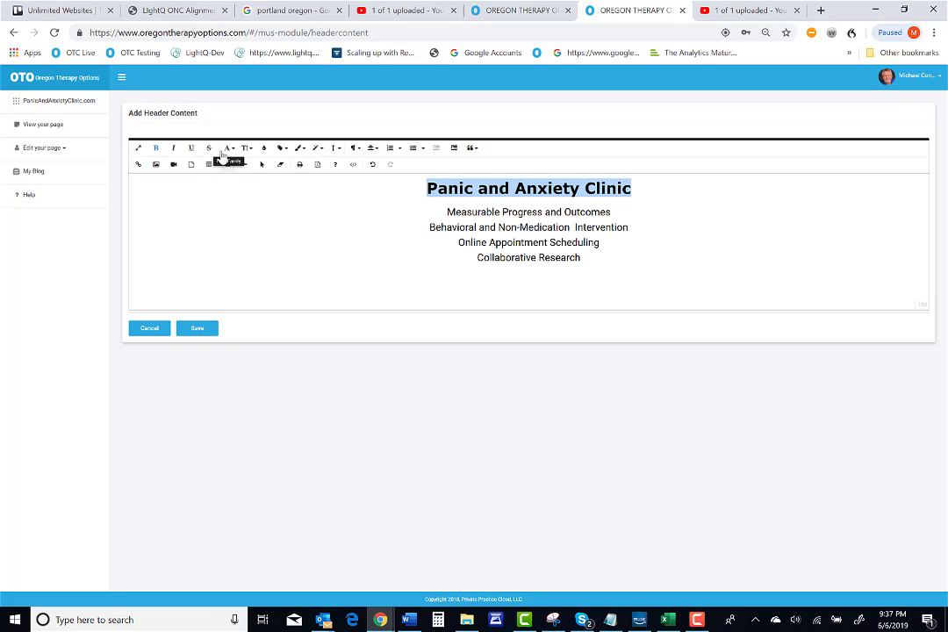
- Color the header title's text dark red, and try picking another text color with no text selected
{"action": "left_click", "coordinate": [266, 148]}
{"action": "left_click", "coordinate": [260, 227]}
{"action": "left_click", "coordinate": [345, 220]}
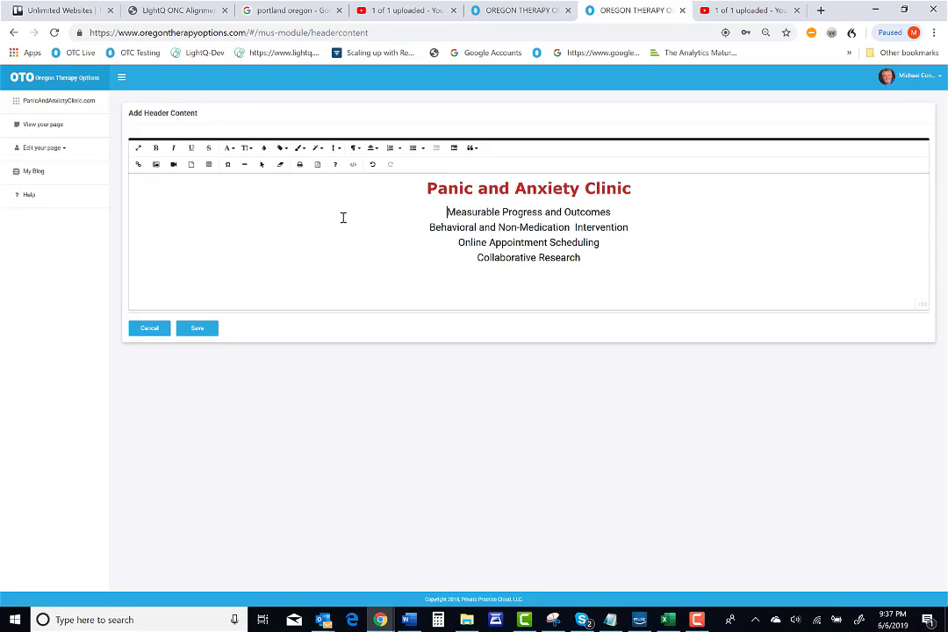
{"action": "left_click", "coordinate": [265, 151]}
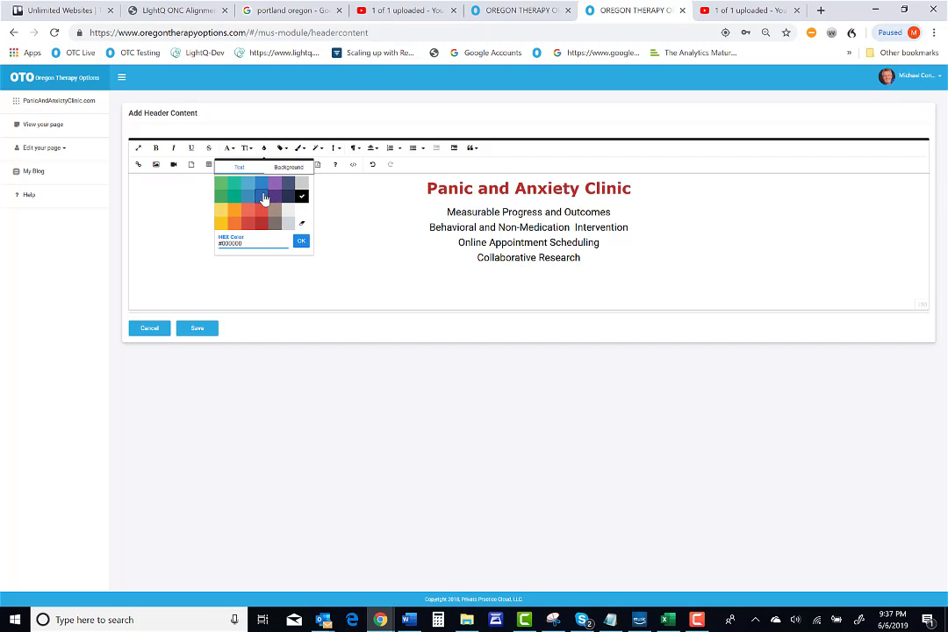
{"action": "left_click", "coordinate": [292, 200]}
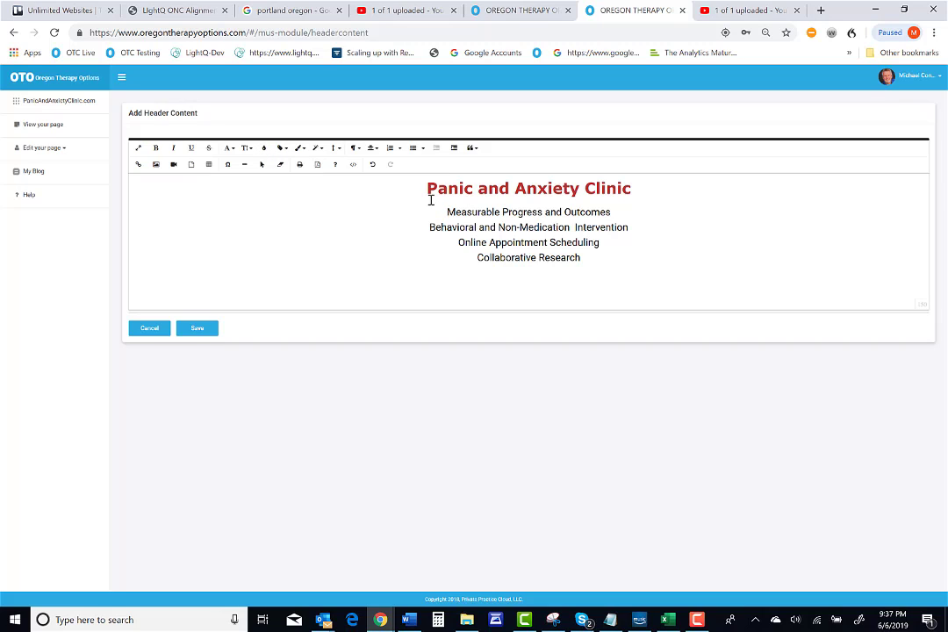
- Set the text color of the header title "Panic and Anxiety Clinic" to black
{"action": "left_click_drag", "start_coordinate": [427, 188], "coordinate": [635, 177]}
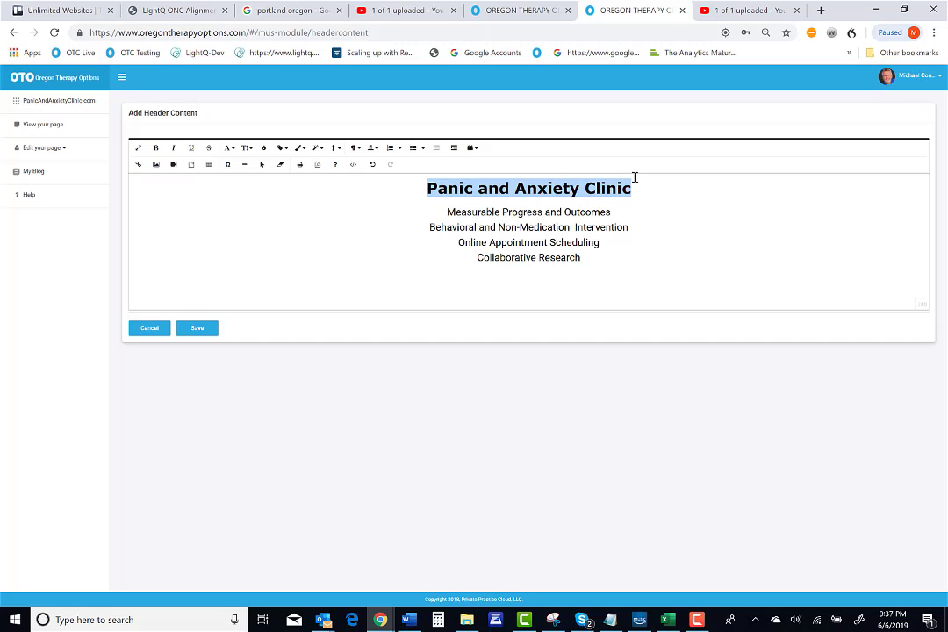
{"action": "left_click", "coordinate": [265, 148]}
{"action": "left_click", "coordinate": [261, 223]}
{"action": "left_click", "coordinate": [301, 195]}
{"action": "left_click", "coordinate": [444, 216]}
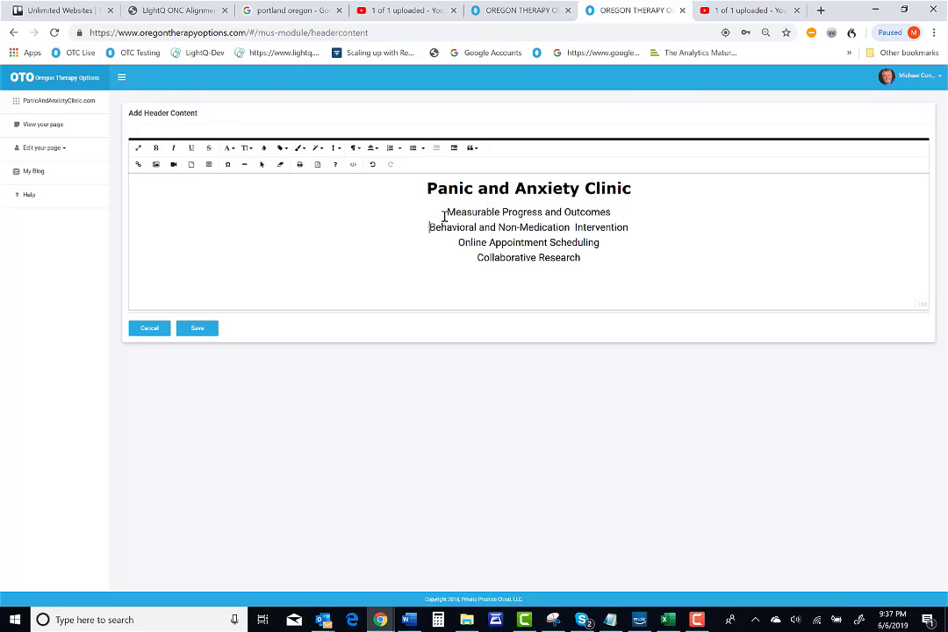
- Try italic, bold and underline on the line "Measurable Progress and Outcomes" and remove all three styles again
{"action": "left_click_drag", "start_coordinate": [464, 211], "coordinate": [631, 210]}
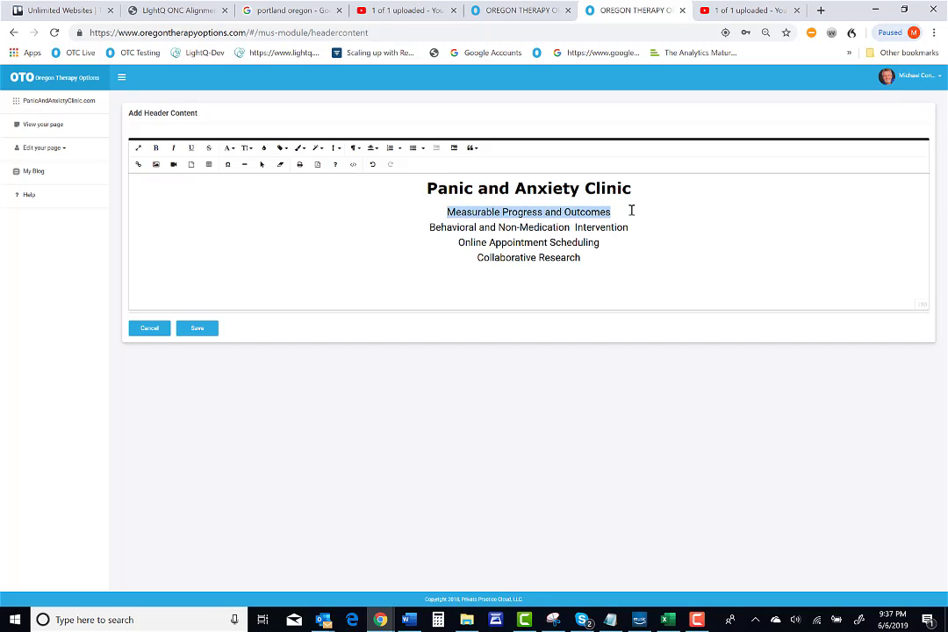
{"action": "left_click", "coordinate": [173, 149]}
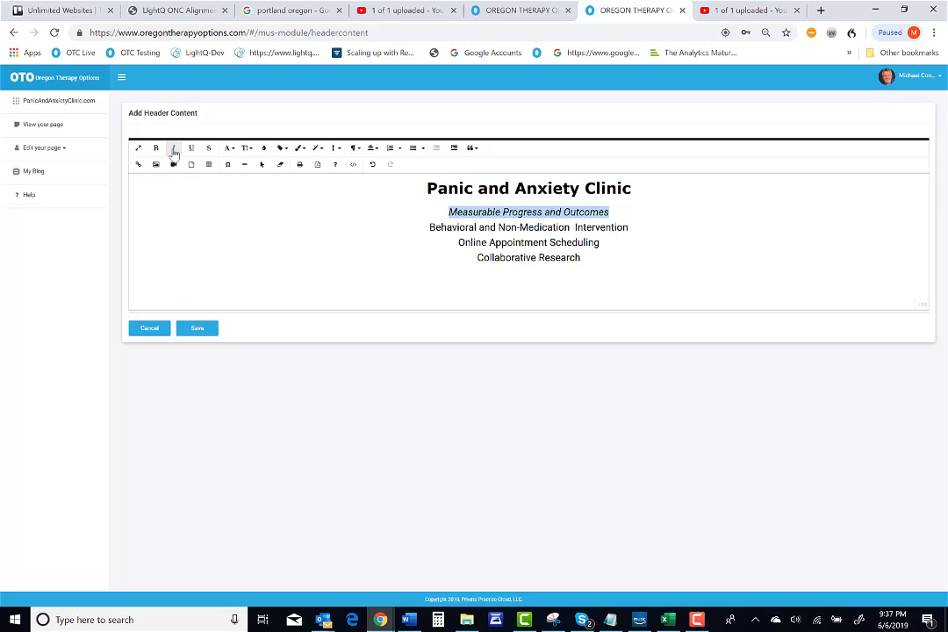
{"action": "left_click", "coordinate": [157, 148]}
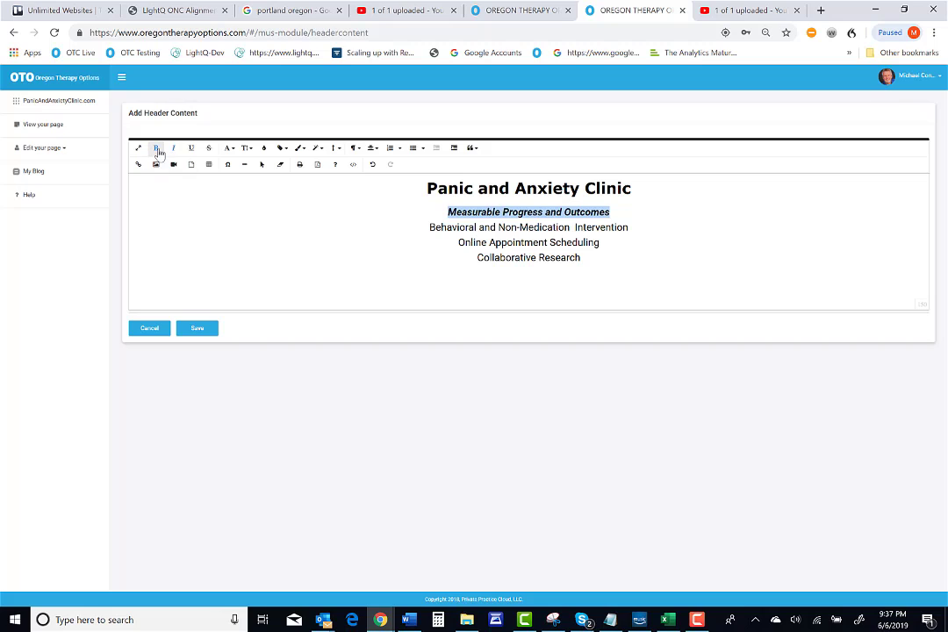
{"action": "left_click", "coordinate": [190, 149]}
{"action": "left_click", "coordinate": [190, 149]}
{"action": "left_click", "coordinate": [174, 149]}
{"action": "left_click", "coordinate": [156, 149]}
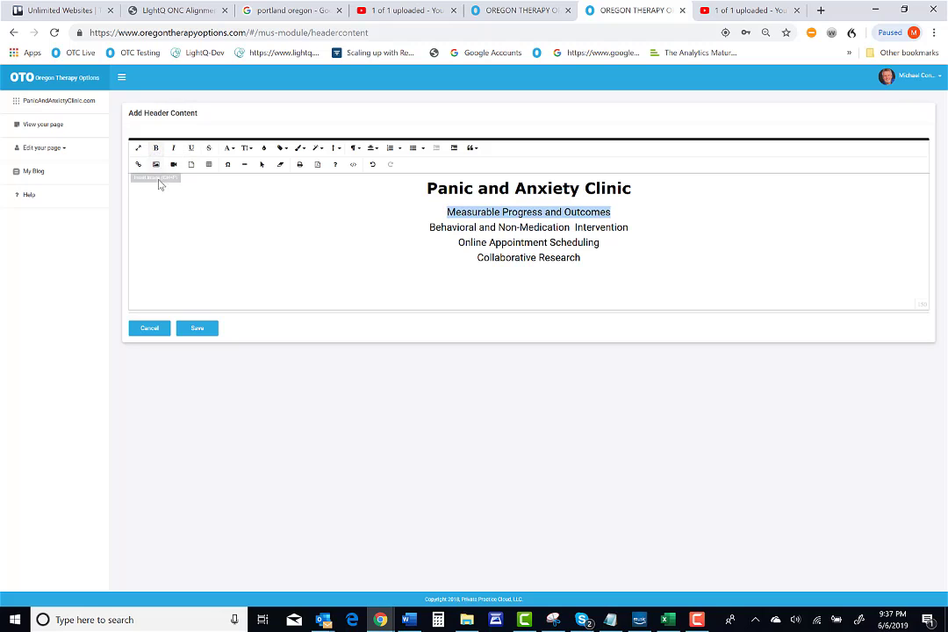
- Color the four lines below the header title dark blue
{"action": "left_click_drag", "start_coordinate": [457, 221], "coordinate": [597, 265]}
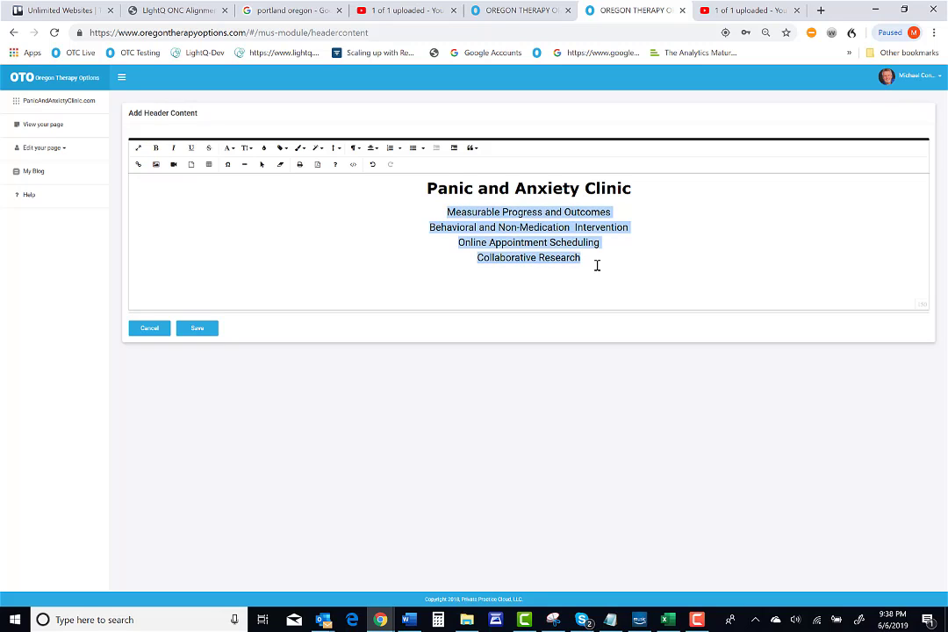
{"action": "left_click", "coordinate": [264, 147]}
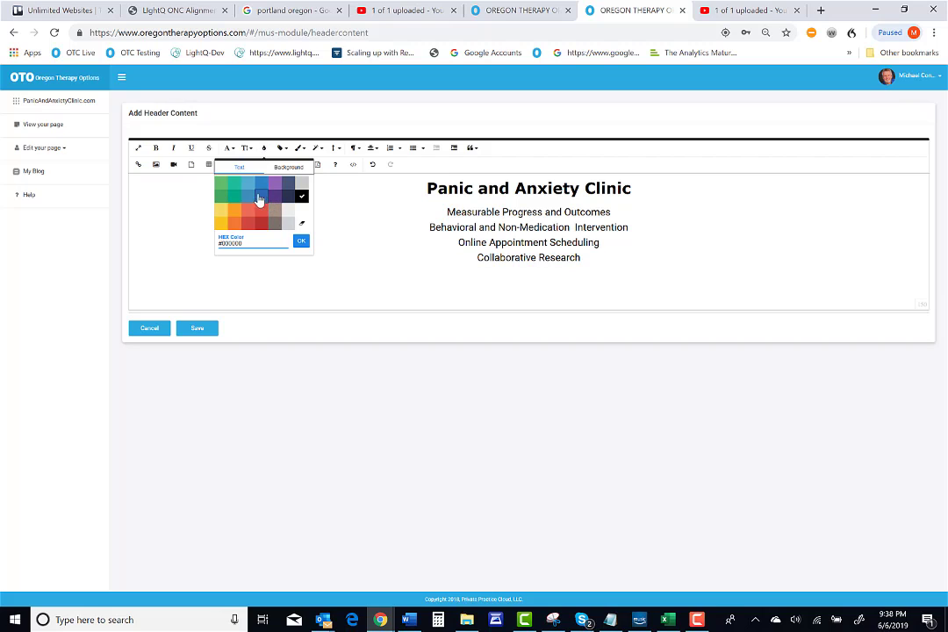
{"action": "left_click", "coordinate": [262, 200]}
{"action": "left_click", "coordinate": [331, 267]}
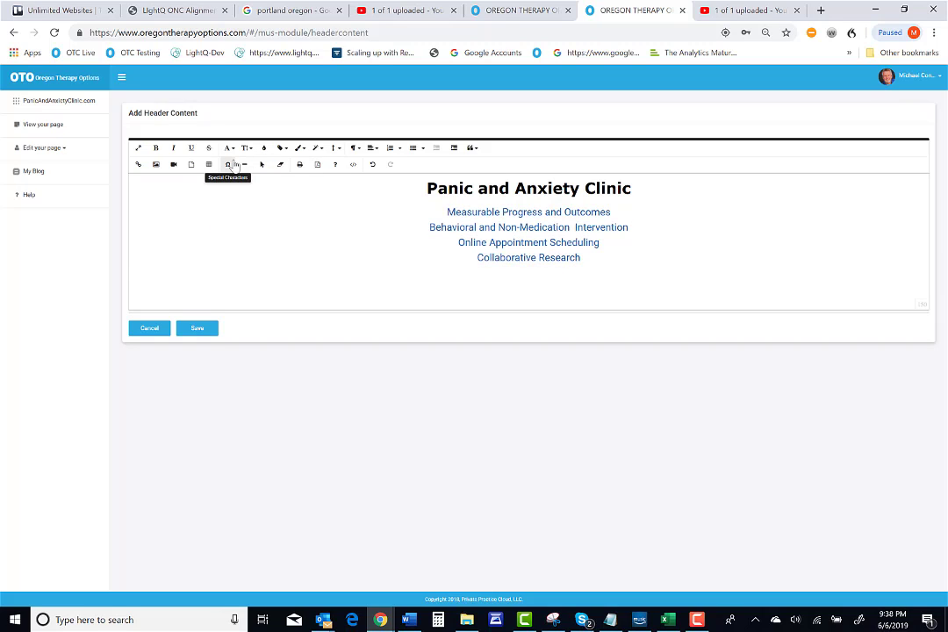
- Undo the blue text color on the four lines, redo it, and undo it once more
{"action": "left_click", "coordinate": [372, 166]}
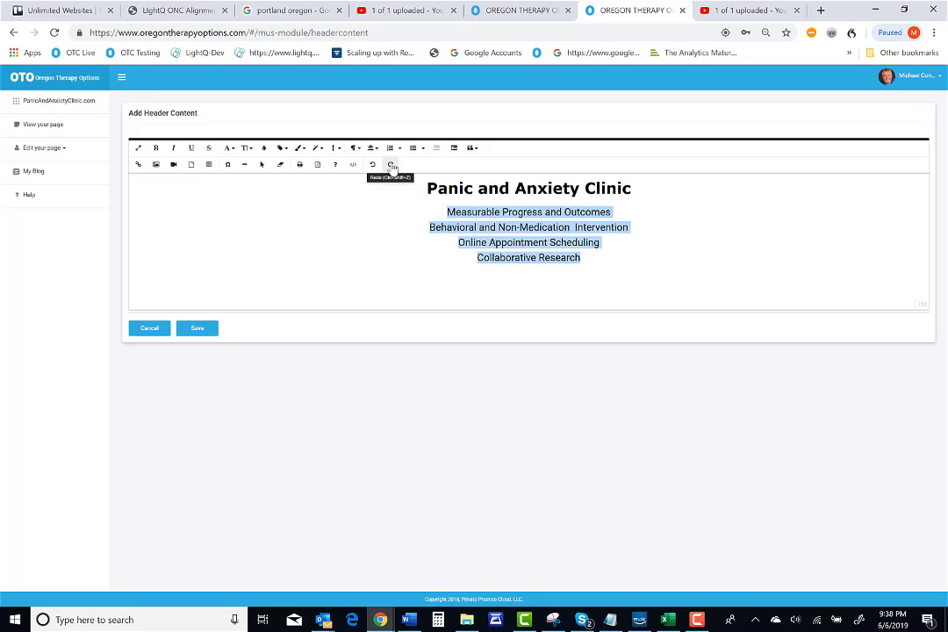
{"action": "left_click", "coordinate": [390, 165]}
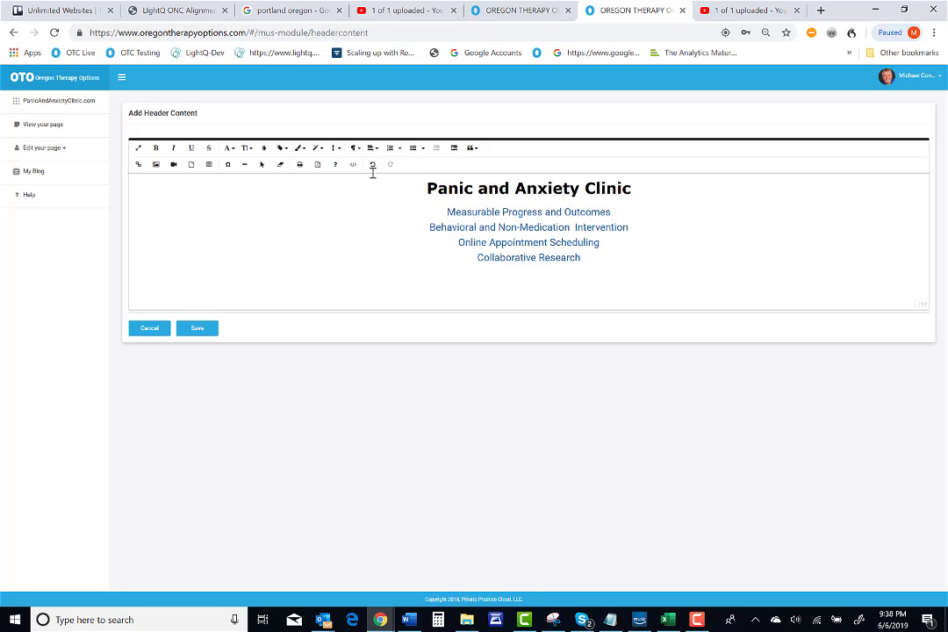
{"action": "left_click", "coordinate": [373, 165]}
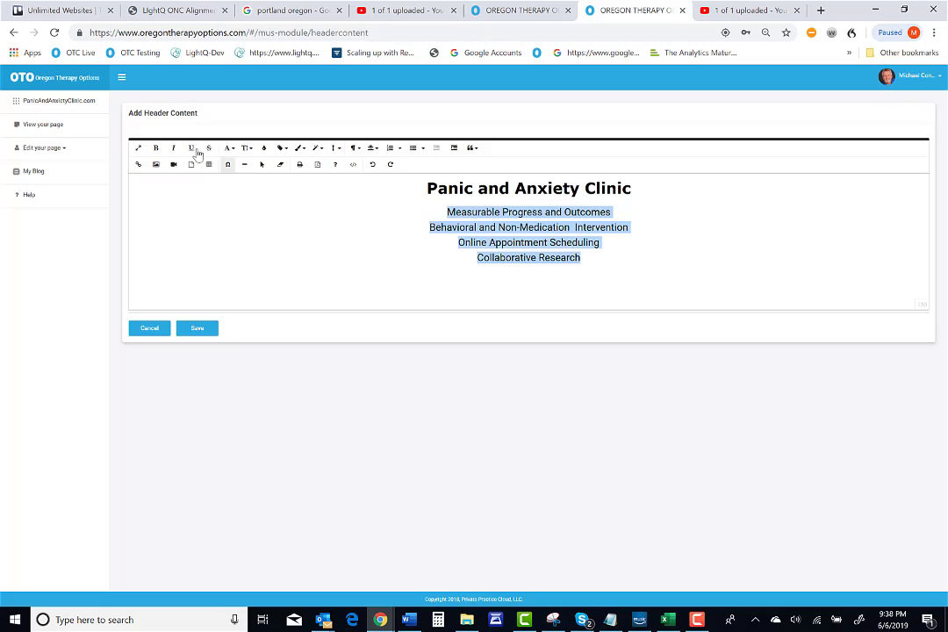
- Try Double and 1.15 line spacing on the four lines below the header title, and settle on Single
{"action": "left_click", "coordinate": [451, 214]}
{"action": "left_click", "coordinate": [583, 258], "text": "shift"}
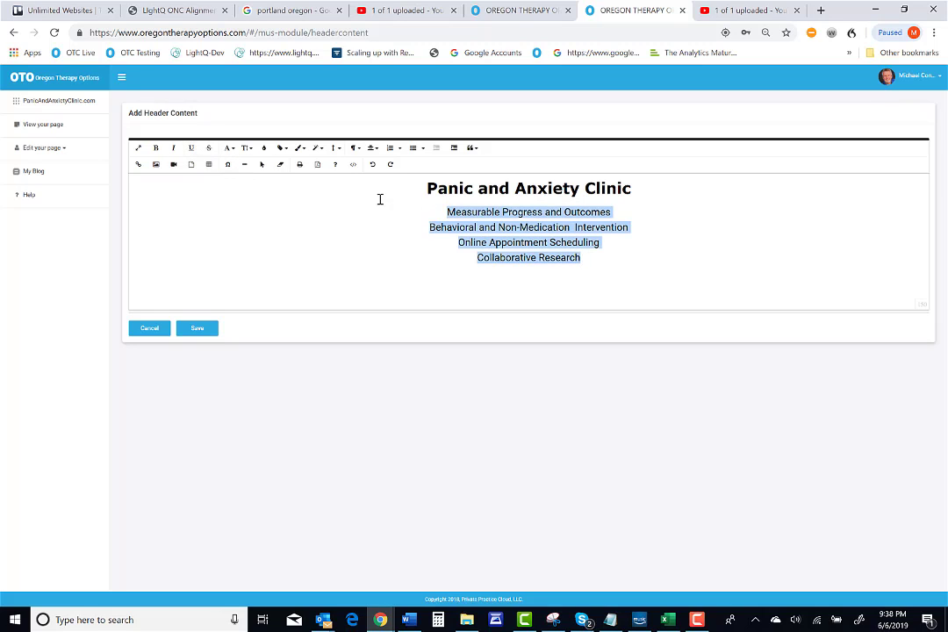
{"action": "left_click", "coordinate": [336, 149]}
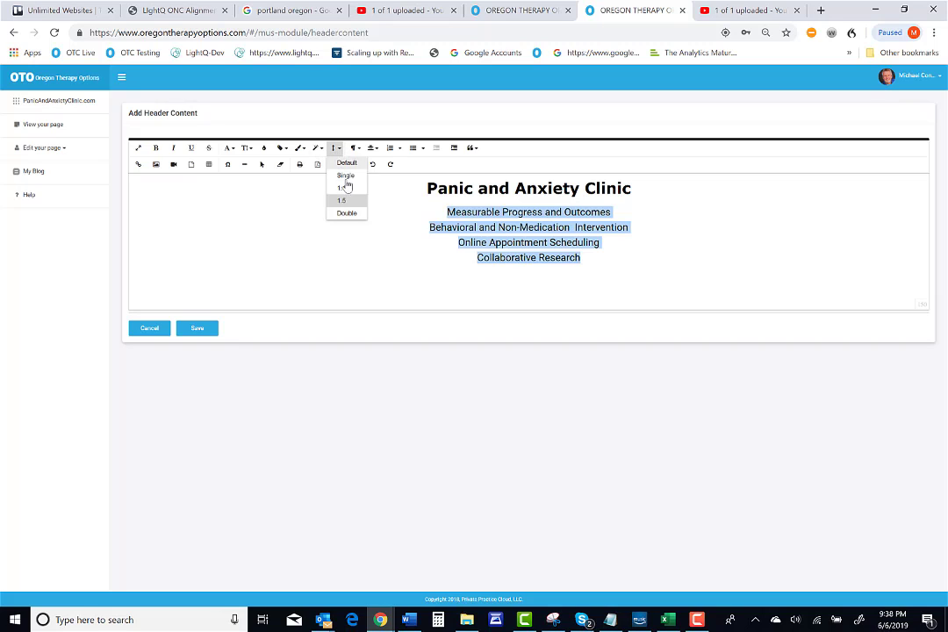
{"action": "left_click", "coordinate": [347, 213]}
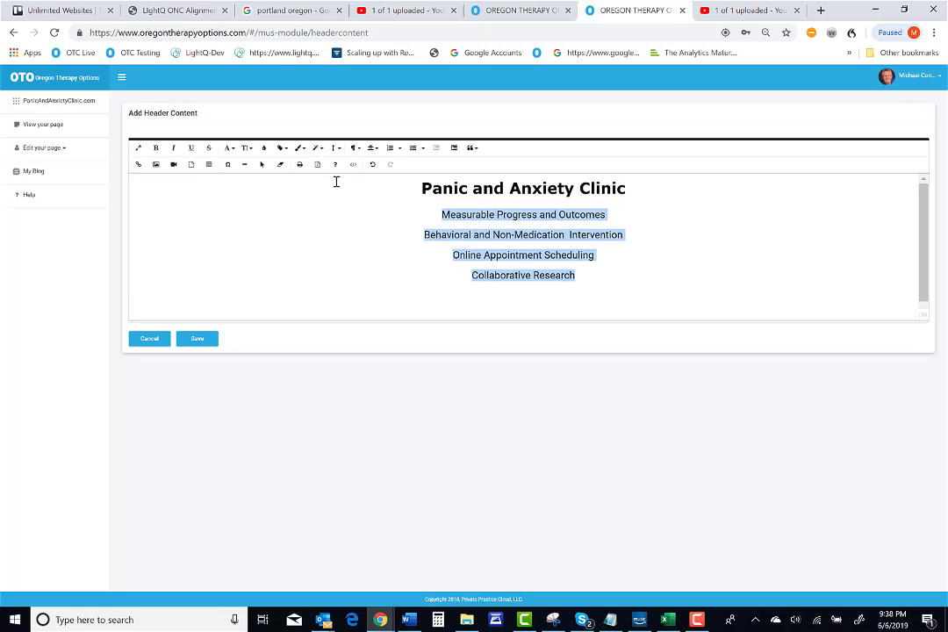
{"action": "left_click", "coordinate": [335, 149]}
{"action": "left_click", "coordinate": [348, 189]}
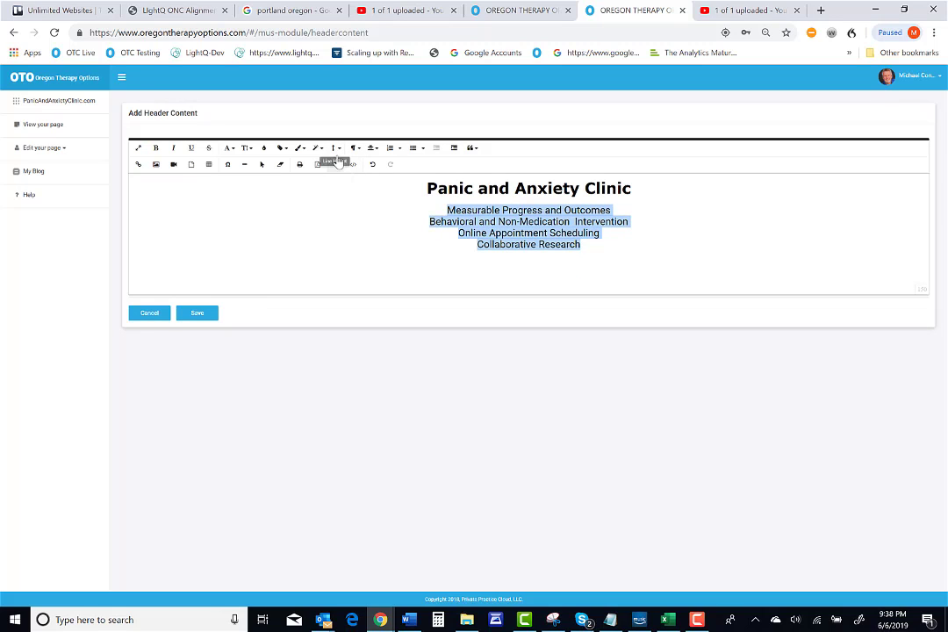
{"action": "left_click", "coordinate": [333, 147]}
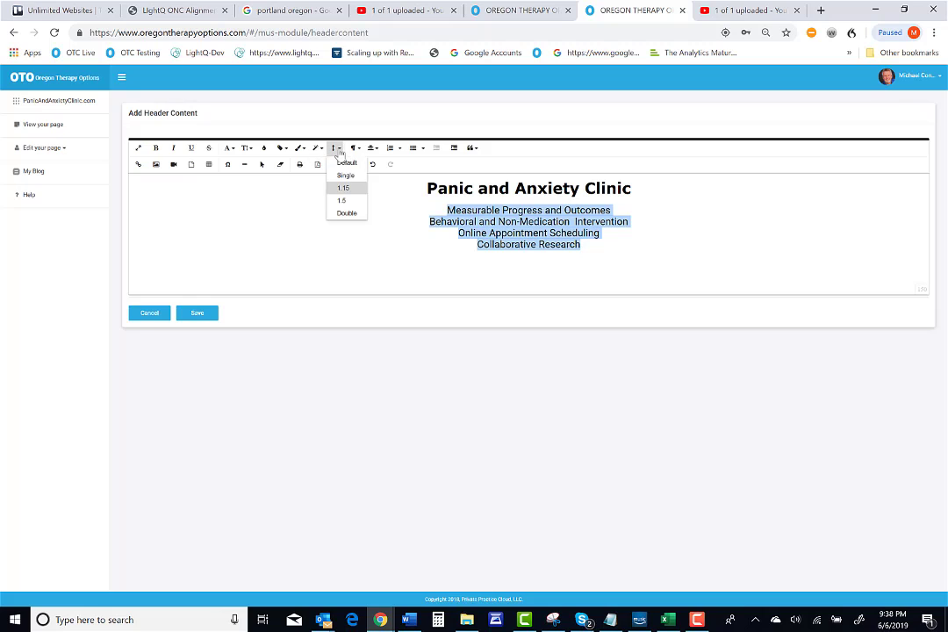
{"action": "left_click", "coordinate": [344, 176]}
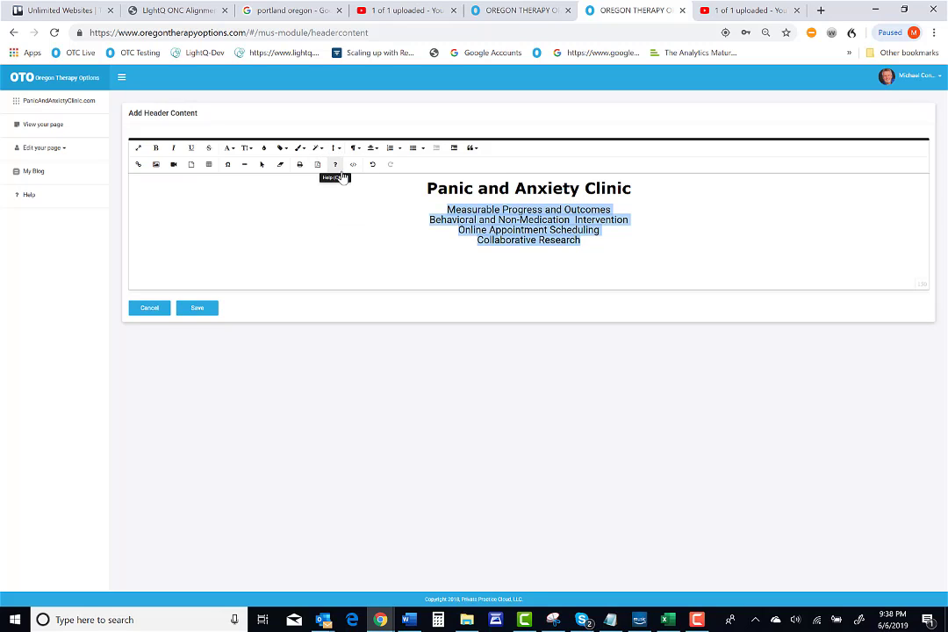
- Try Default line spacing on the four lines below the header title, and settle on Double
{"action": "left_click", "coordinate": [334, 147]}
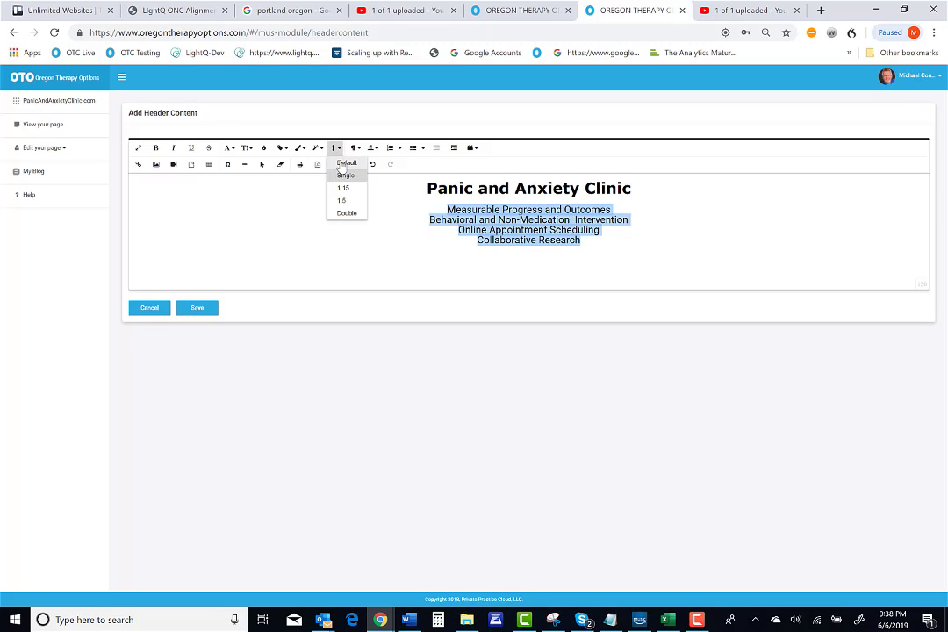
{"action": "left_click", "coordinate": [343, 163]}
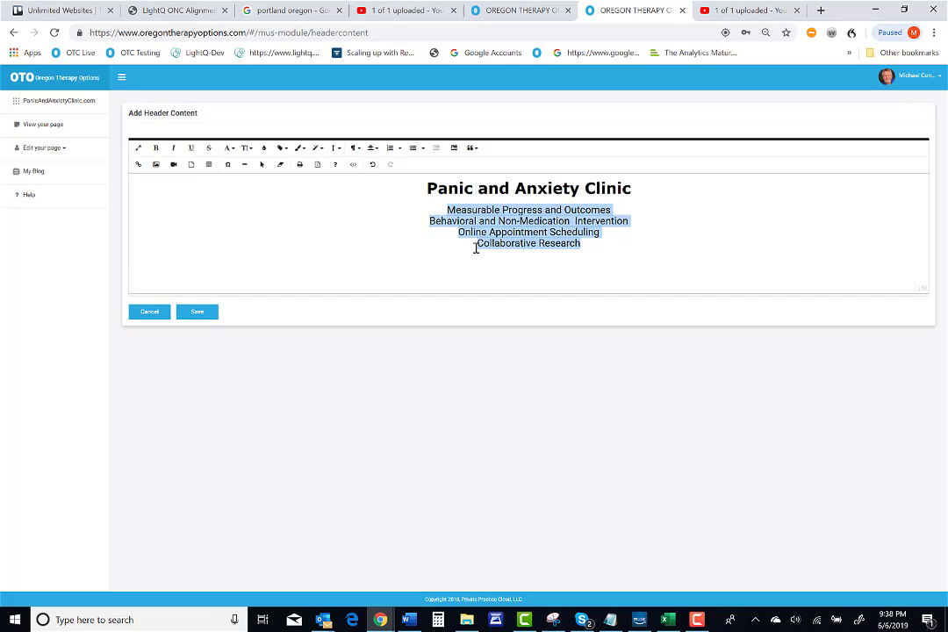
{"action": "left_click", "coordinate": [336, 148]}
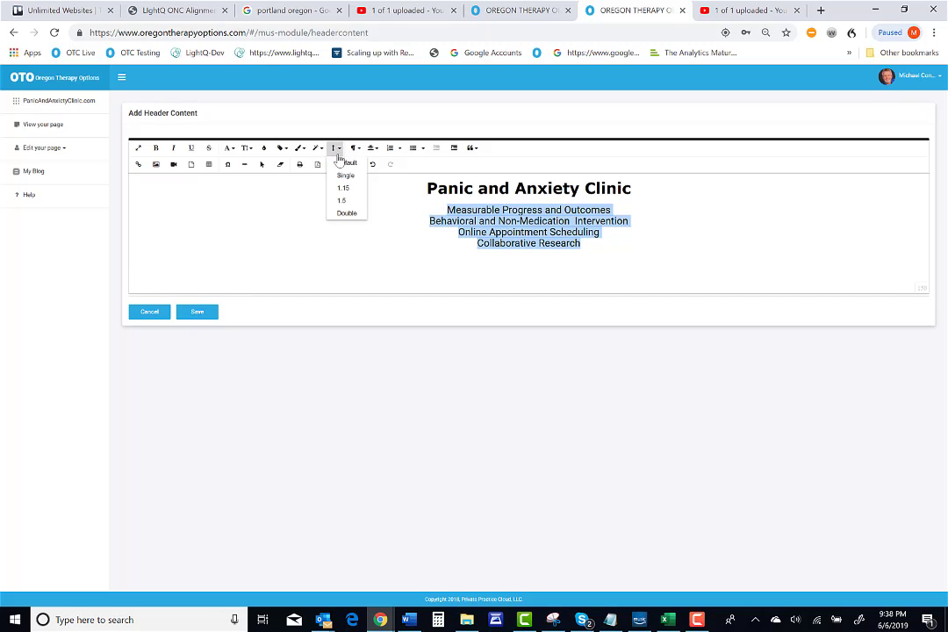
{"action": "left_click", "coordinate": [354, 213]}
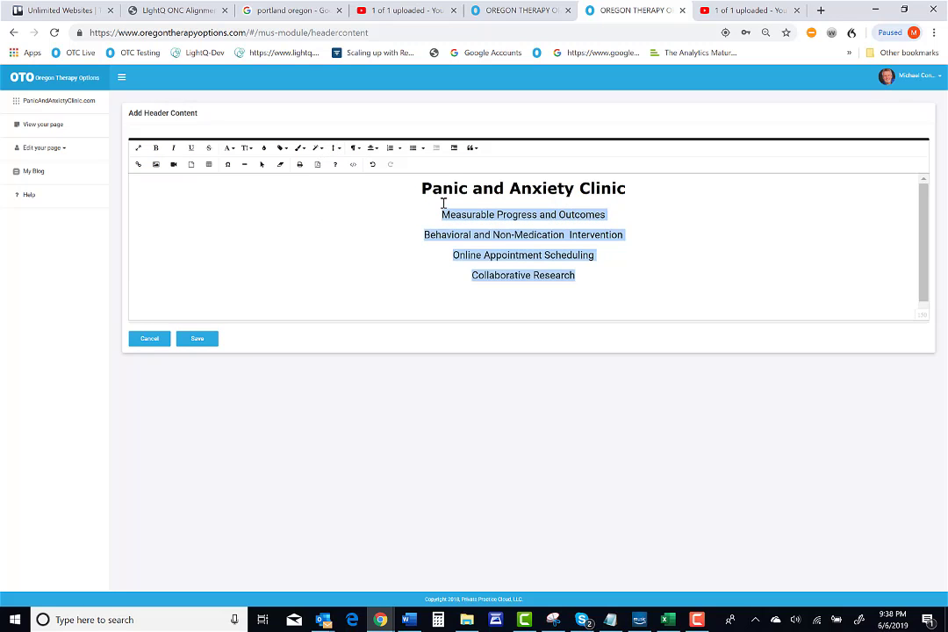
- Set the line spacing of the header title "Panic and Anxiety Clinic" to 1.5
{"action": "left_click_drag", "start_coordinate": [422, 189], "coordinate": [634, 181]}
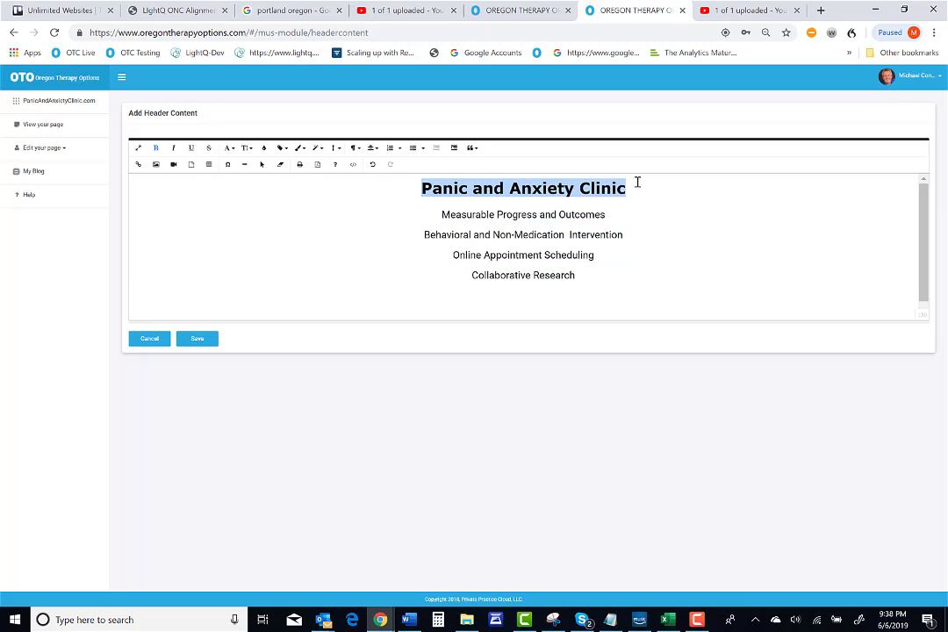
{"action": "left_click", "coordinate": [335, 148]}
{"action": "left_click", "coordinate": [343, 200]}
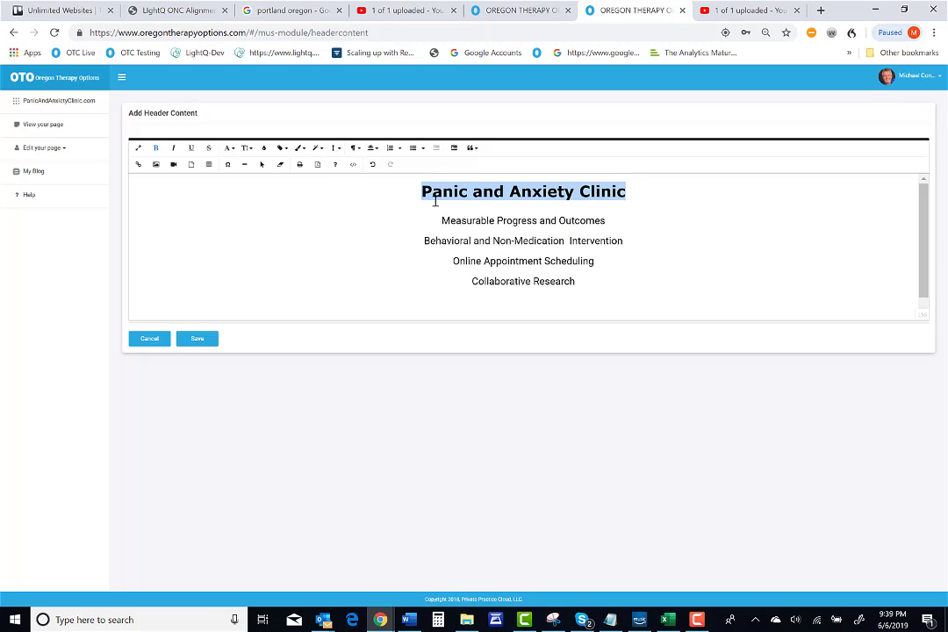
- Try deleting the header title and adding a line break before it, and reverse both changes
{"action": "key", "text": "BackSpace"}
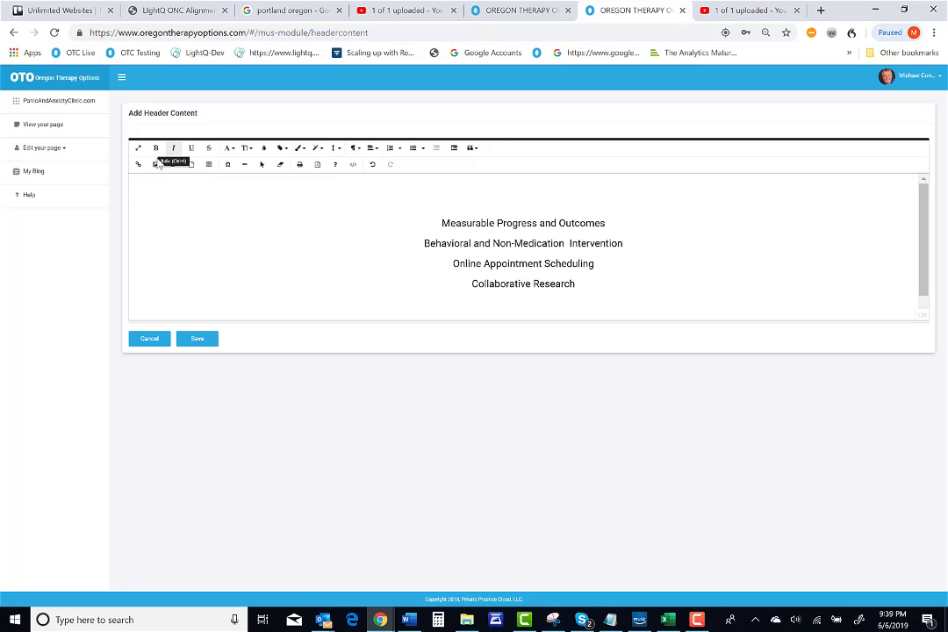
{"action": "left_click", "coordinate": [373, 163]}
{"action": "left_click", "coordinate": [422, 193]}
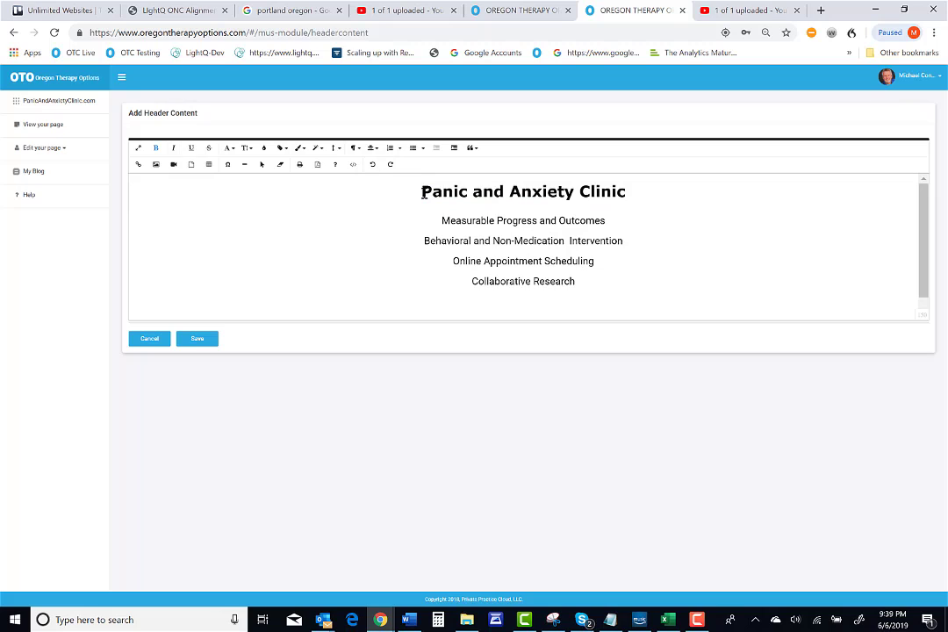
{"action": "key", "text": "Return"}
{"action": "left_click", "coordinate": [431, 190]}
{"action": "key", "text": "Delete"}
{"action": "left_click", "coordinate": [443, 224]}
{"action": "left_click", "coordinate": [372, 186]}
- Save the header content and view the resulting page
{"action": "left_click", "coordinate": [198, 340]}
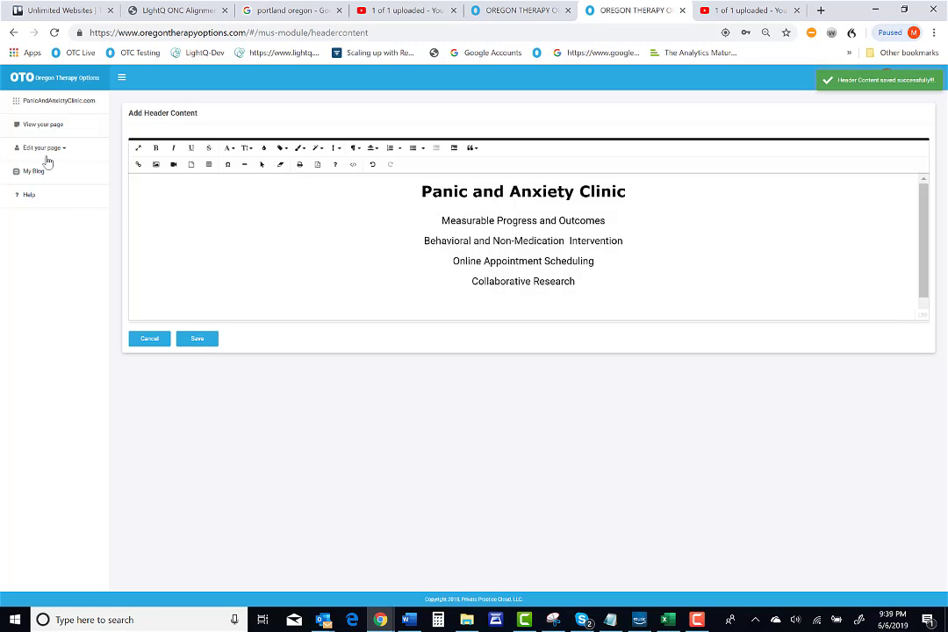
{"action": "left_click", "coordinate": [33, 127]}
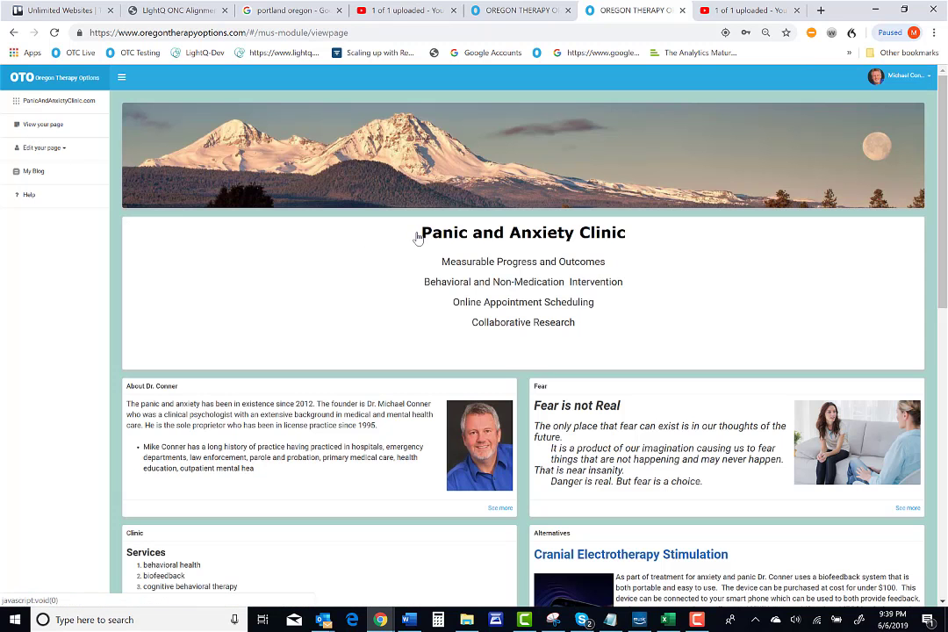
- Open the website's header content for editing again
{"action": "left_click", "coordinate": [44, 147]}
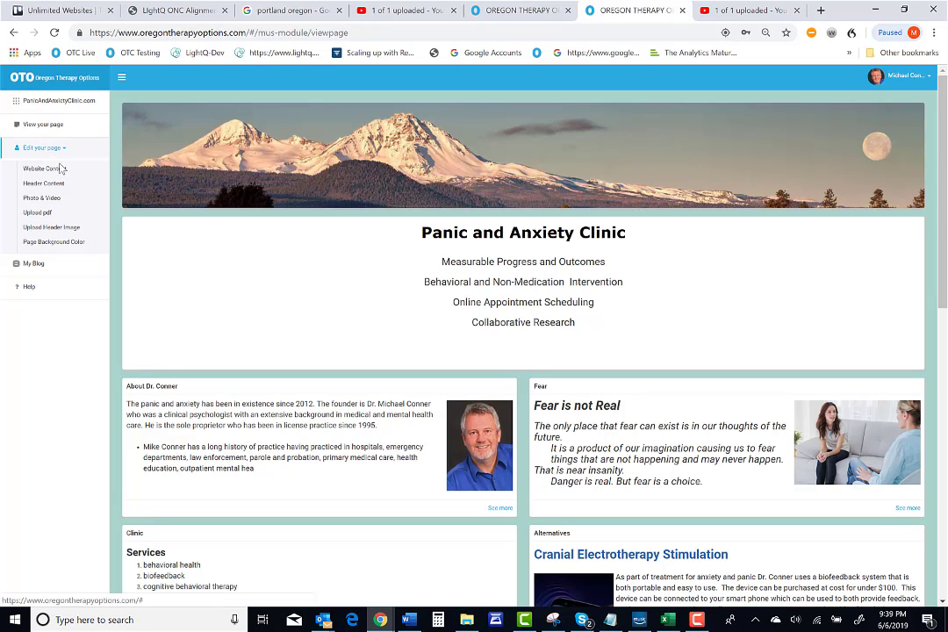
{"action": "left_click", "coordinate": [53, 186]}
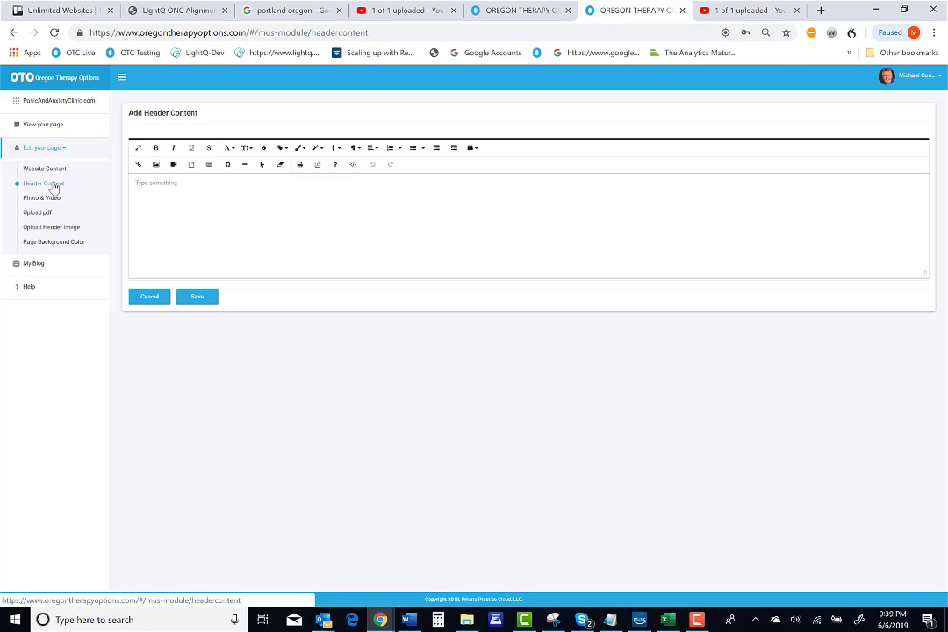
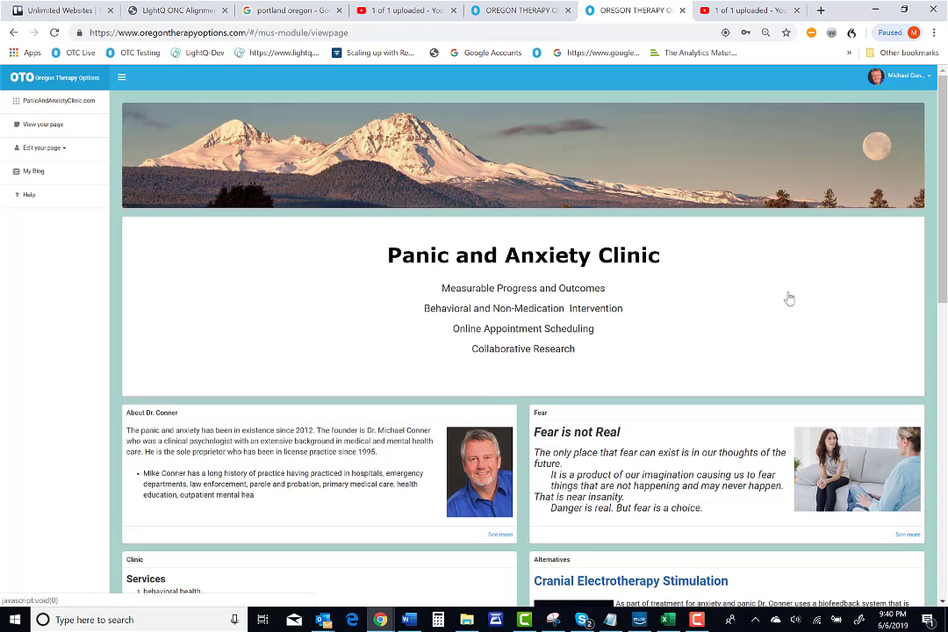
- Look through the content boxes on the page, read the full About section, and return to the page
{"action": "scroll", "coordinate": [335, 391], "scroll_direction": "down", "scroll_amount": 1}
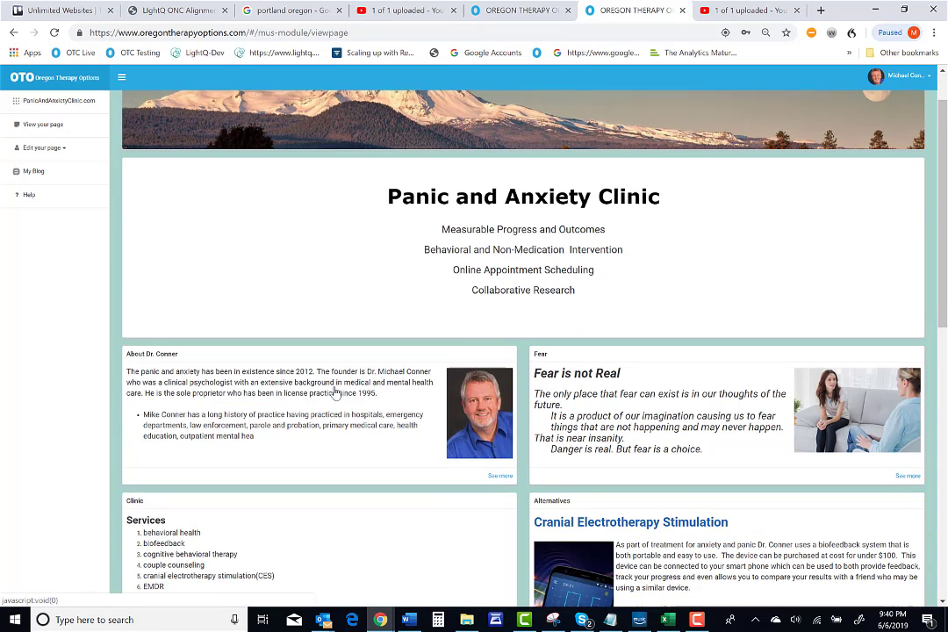
{"action": "scroll", "coordinate": [198, 343], "scroll_direction": "down", "scroll_amount": 2}
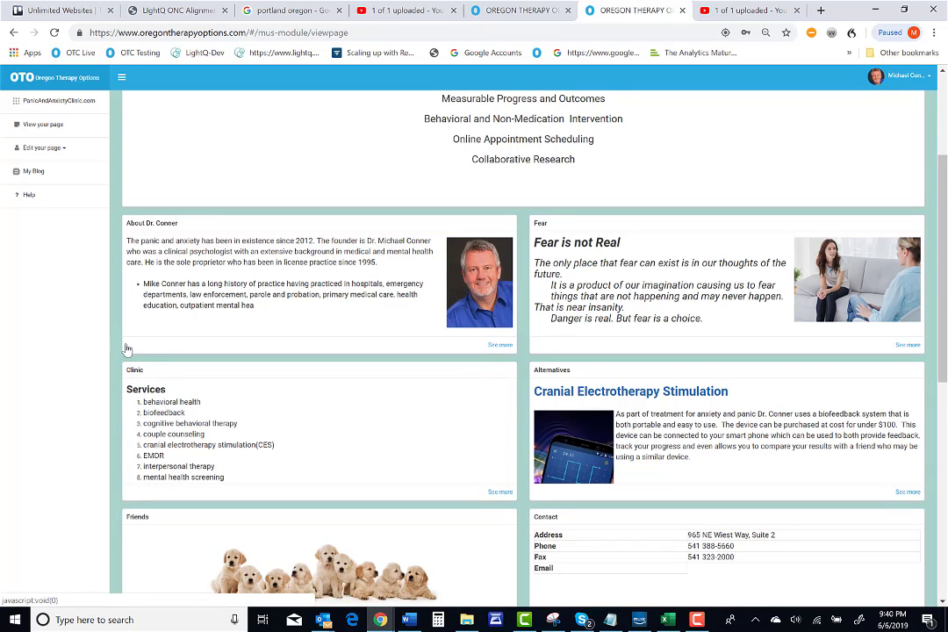
{"action": "left_click", "coordinate": [500, 345]}
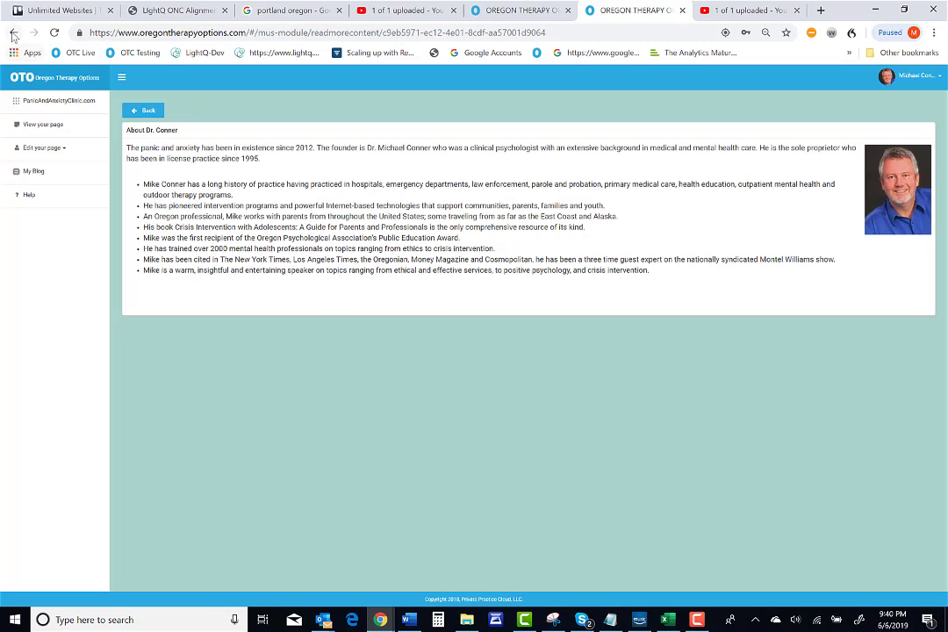
{"action": "left_click", "coordinate": [145, 113]}
{"action": "scroll", "coordinate": [252, 455], "scroll_direction": "down", "scroll_amount": 2}
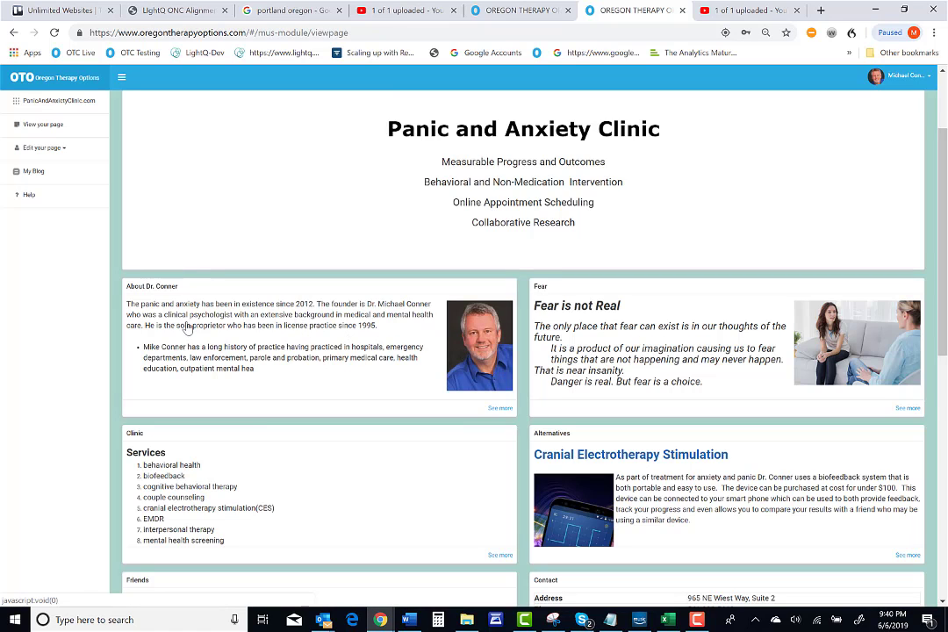
- Open the About section of the website content for editing
{"action": "left_click", "coordinate": [50, 147]}
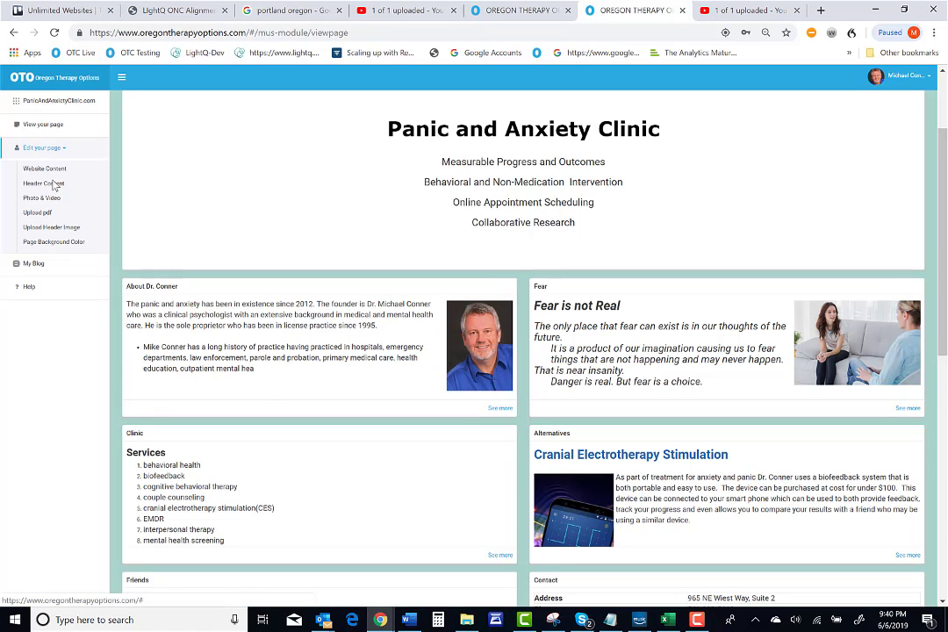
{"action": "left_click", "coordinate": [45, 170]}
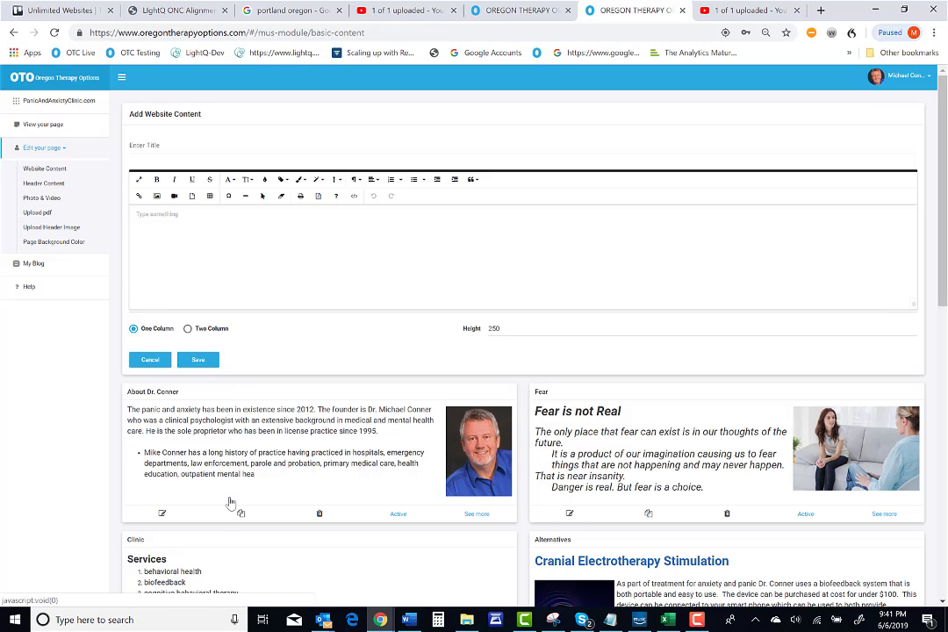
{"action": "left_click", "coordinate": [163, 516]}
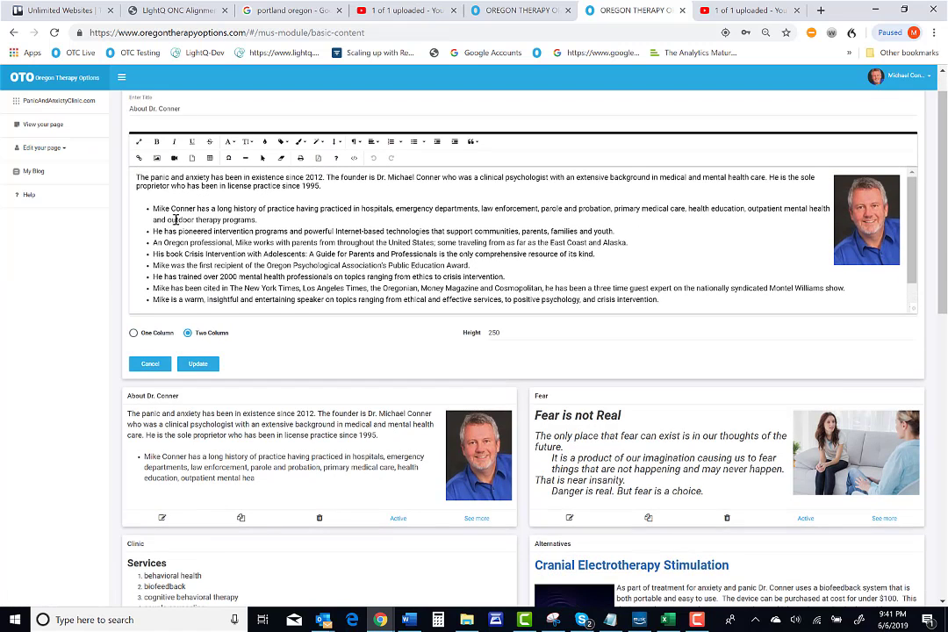
- Set the bullet style of all list items in the About section to Square
{"action": "left_click_drag", "start_coordinate": [153, 210], "coordinate": [670, 275]}
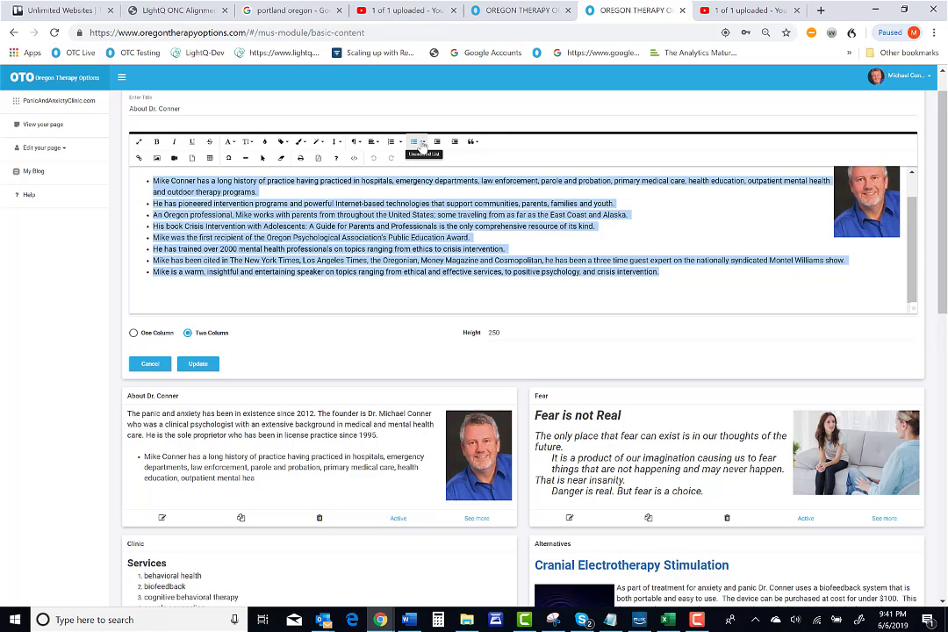
{"action": "left_click", "coordinate": [425, 143]}
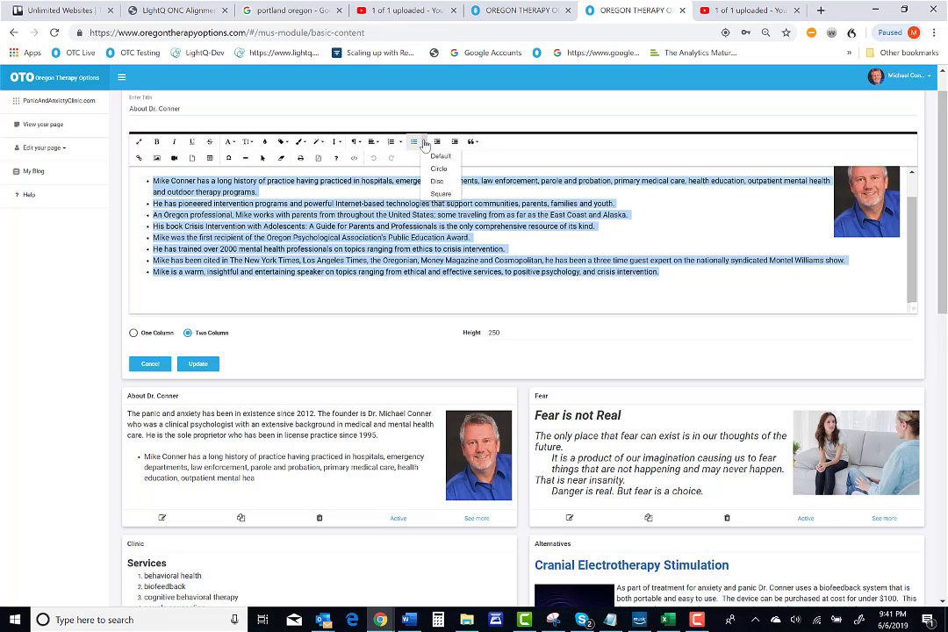
{"action": "left_click", "coordinate": [441, 194]}
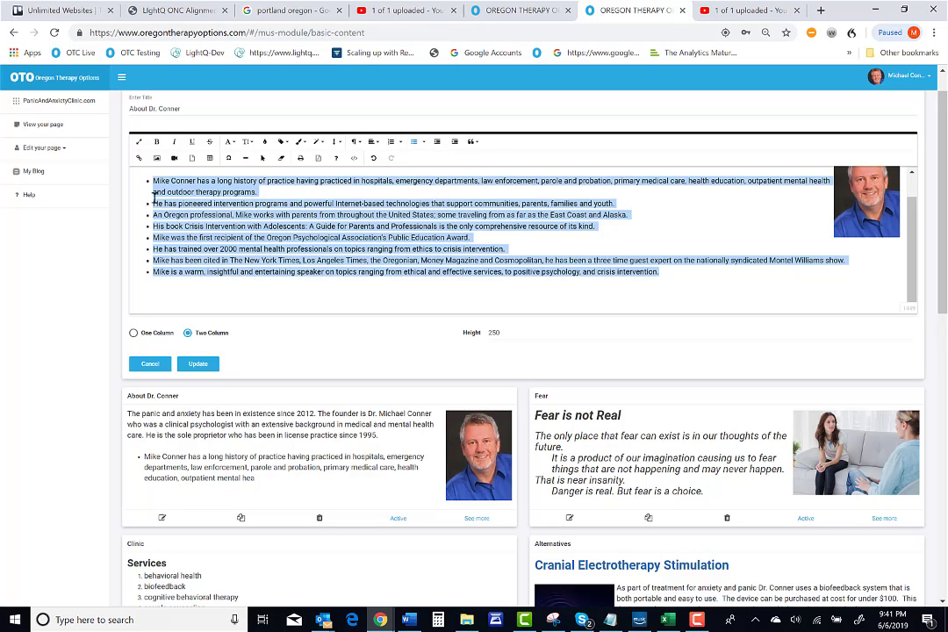
- Convert the About section's bullets to a numbered list, try Lower Greek and Upper Alpha, and settle on Default numbering
{"action": "left_click", "coordinate": [392, 143]}
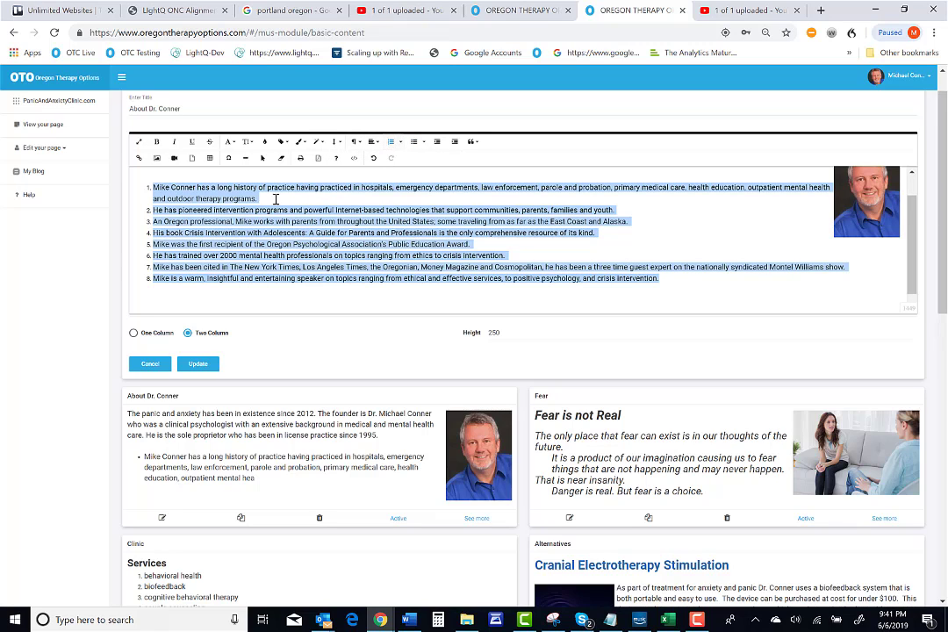
{"action": "left_click", "coordinate": [400, 142]}
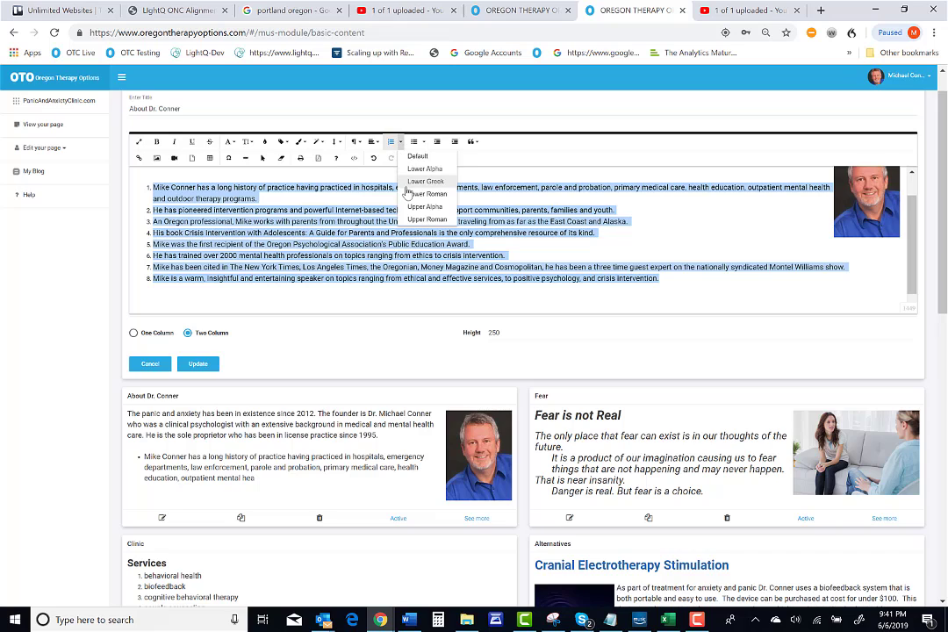
{"action": "left_click", "coordinate": [409, 182]}
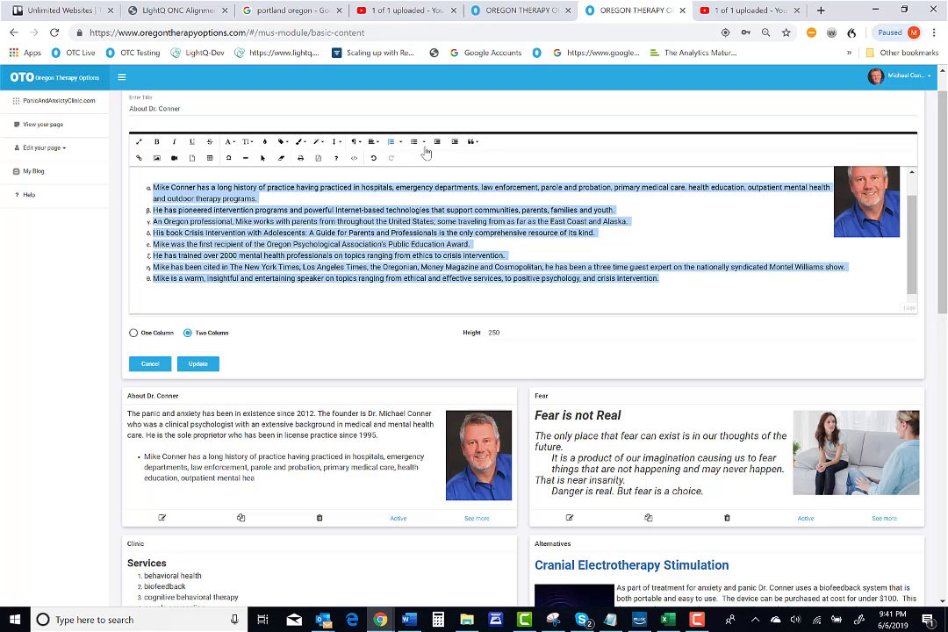
{"action": "left_click", "coordinate": [400, 142]}
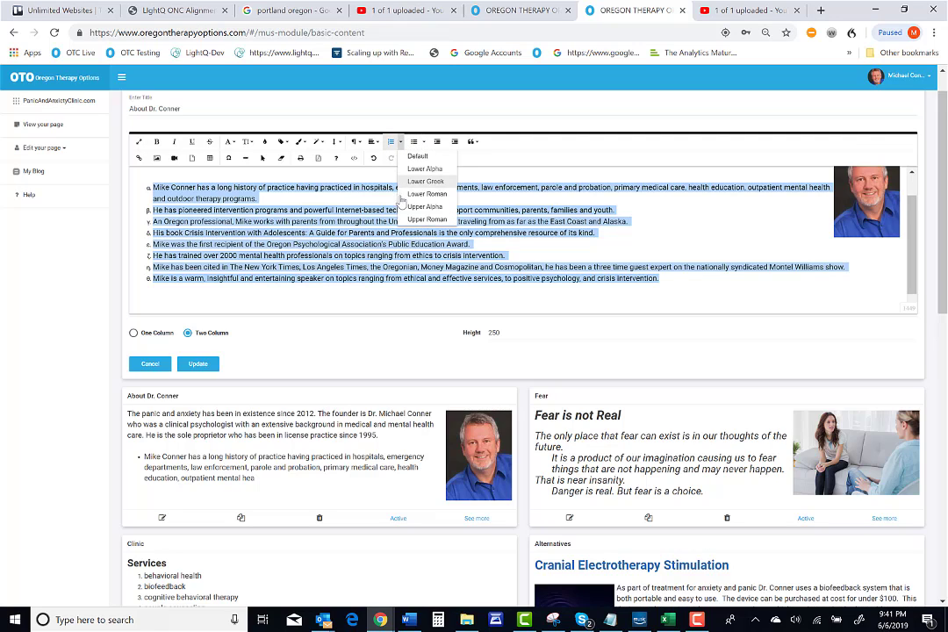
{"action": "left_click", "coordinate": [406, 210]}
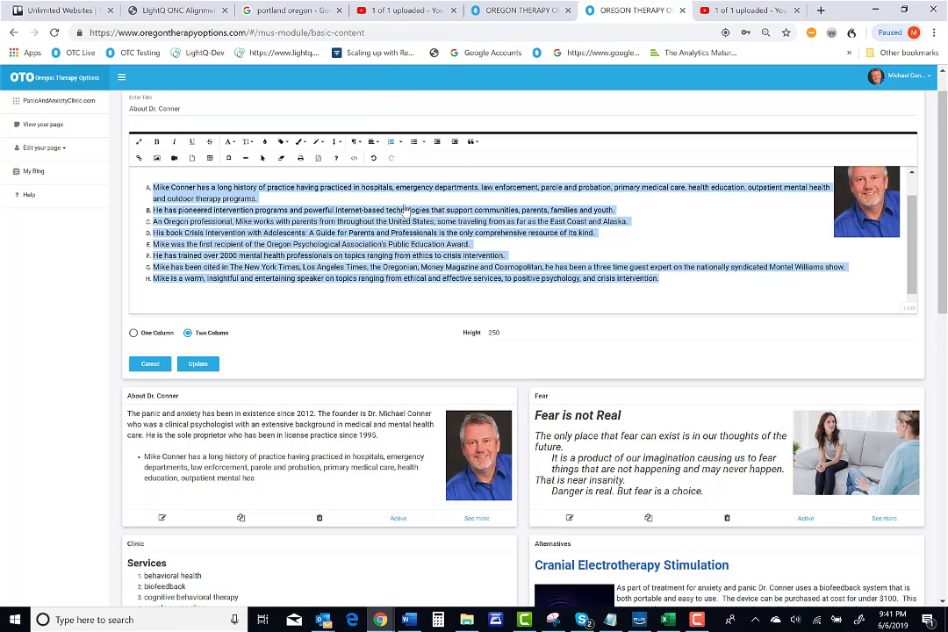
{"action": "left_click", "coordinate": [401, 143]}
{"action": "left_click", "coordinate": [416, 156]}
- Try indenting the numbered list once and outdenting it twice, and reapply Default numbering to all items
{"action": "left_click", "coordinate": [455, 143]}
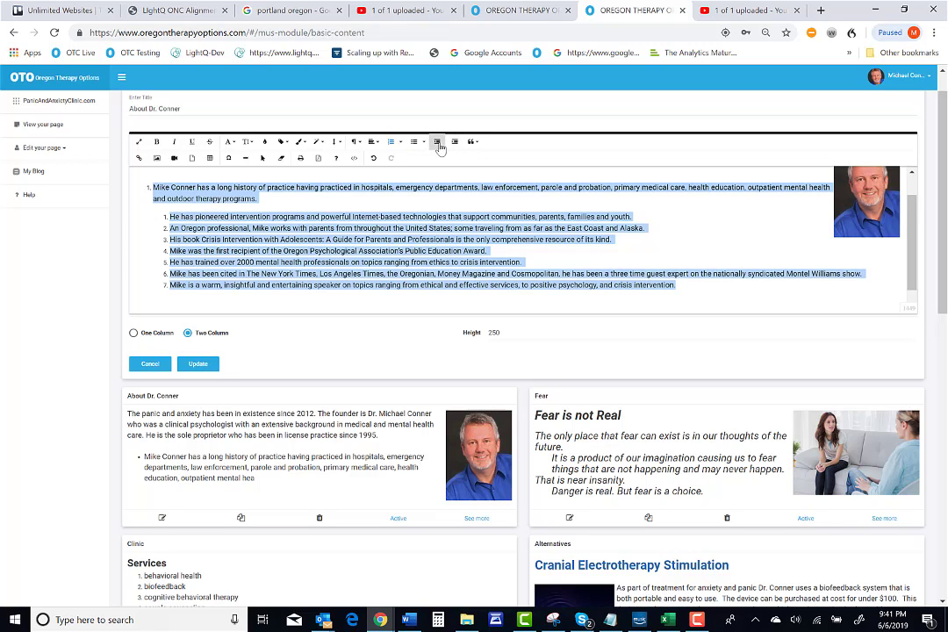
{"action": "left_click", "coordinate": [437, 142]}
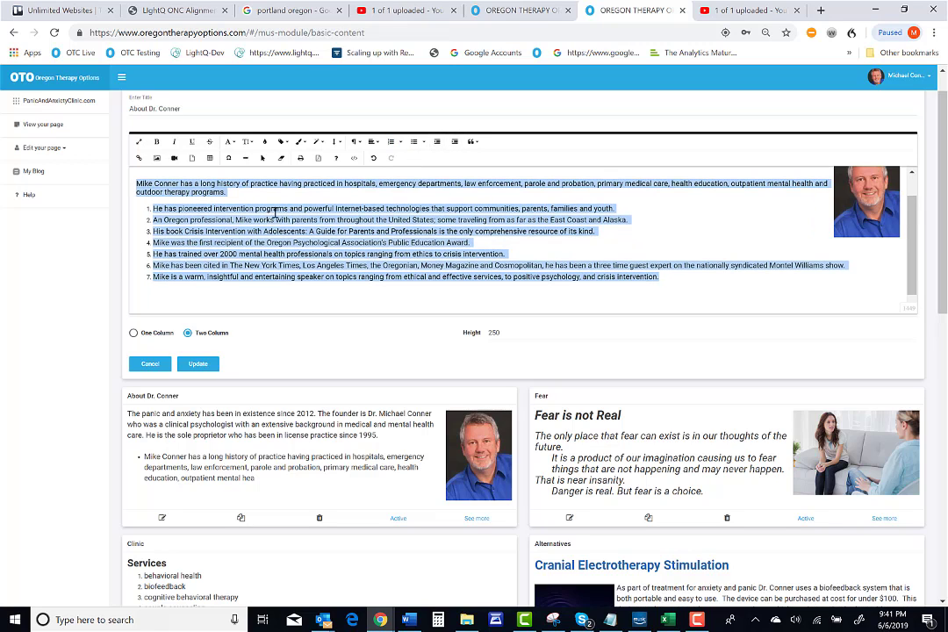
{"action": "left_click", "coordinate": [437, 142]}
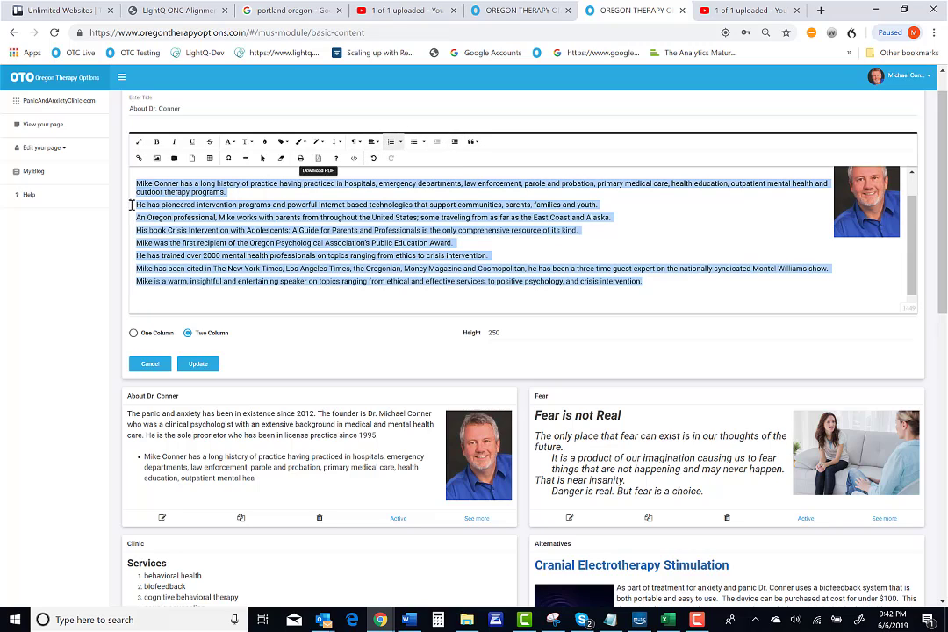
{"action": "left_click", "coordinate": [401, 141]}
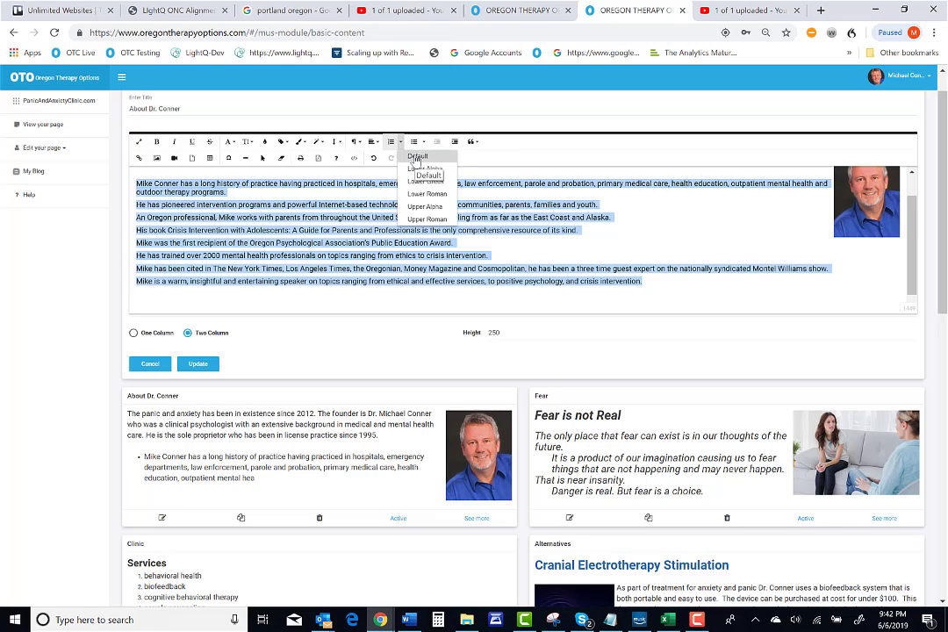
{"action": "left_click", "coordinate": [416, 160]}
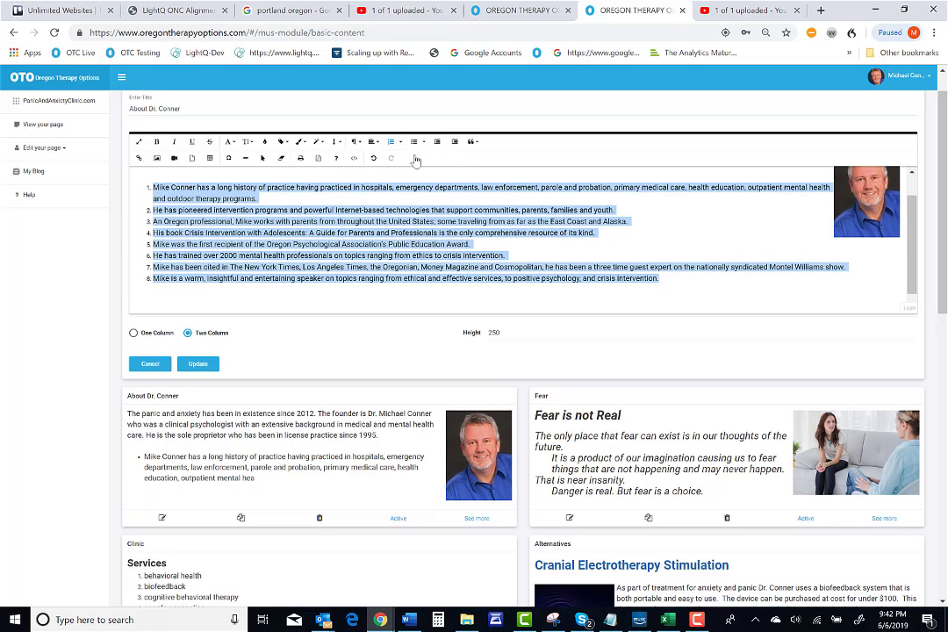
- Try Lower Alpha numbering on the second and third list items in the About section, and undo it
{"action": "left_click", "coordinate": [156, 211]}
{"action": "left_click_drag", "start_coordinate": [153, 211], "coordinate": [672, 223]}
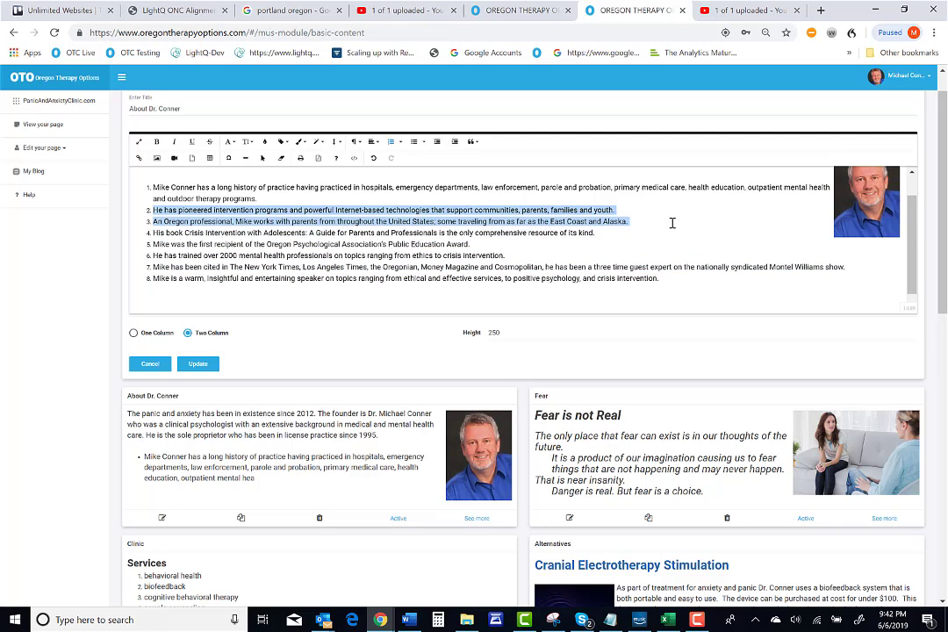
{"action": "left_click", "coordinate": [400, 141]}
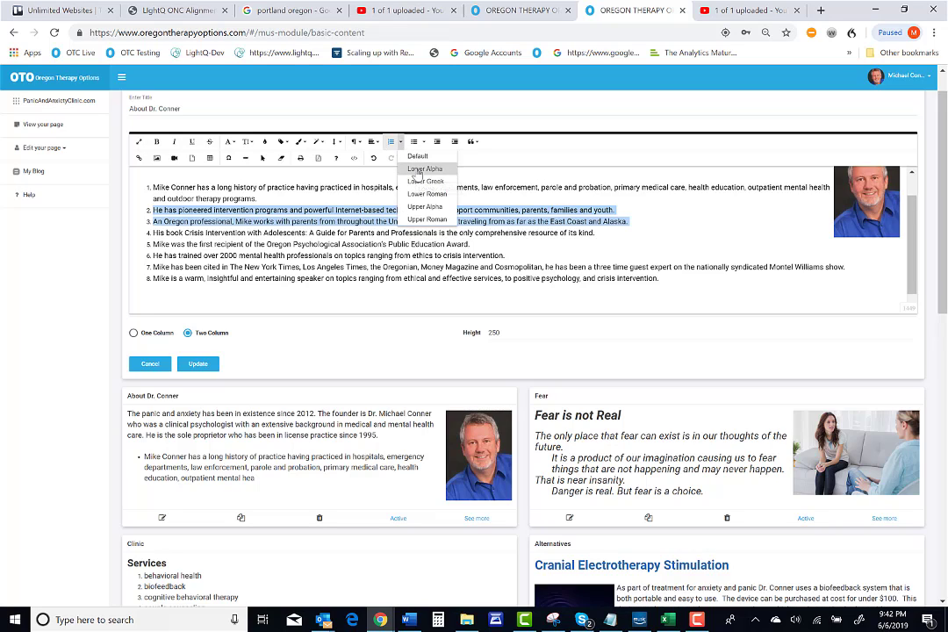
{"action": "left_click", "coordinate": [419, 170]}
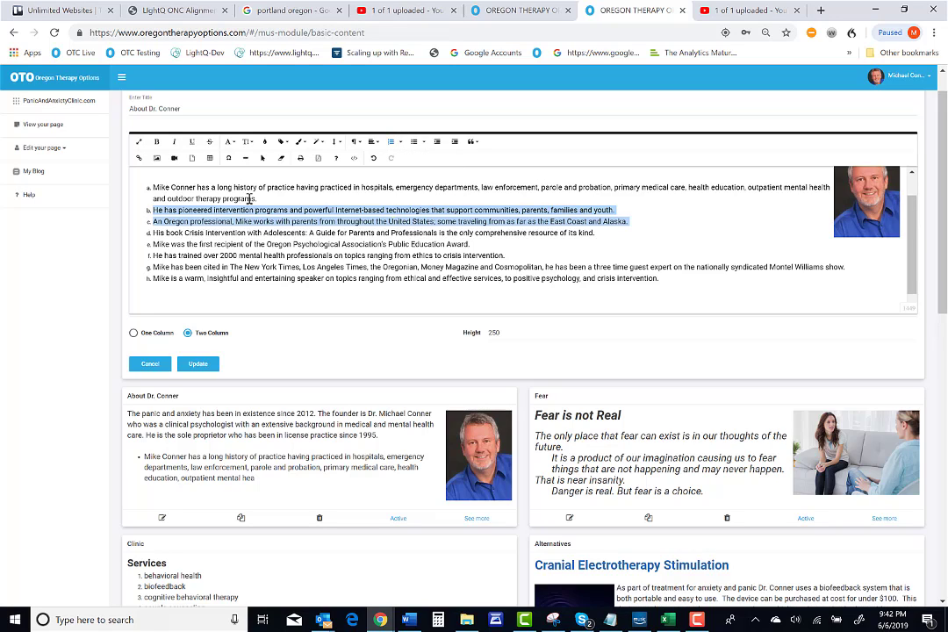
{"action": "left_click", "coordinate": [373, 157]}
- Try indenting the second and third list items as a sub-list with Lower Alpha numbering, and undo it
{"action": "left_click", "coordinate": [454, 141]}
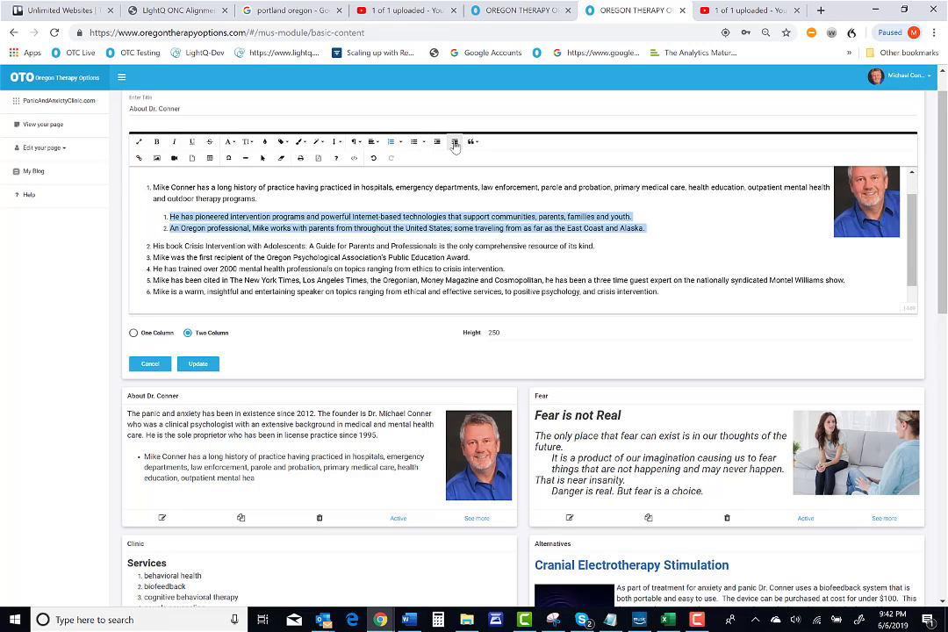
{"action": "left_click", "coordinate": [400, 141]}
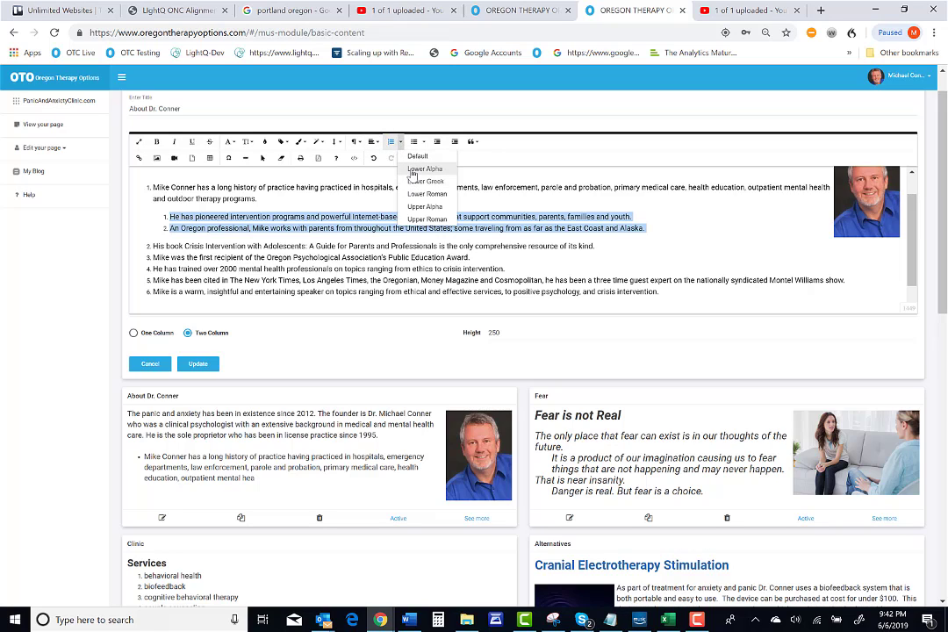
{"action": "left_click", "coordinate": [412, 169]}
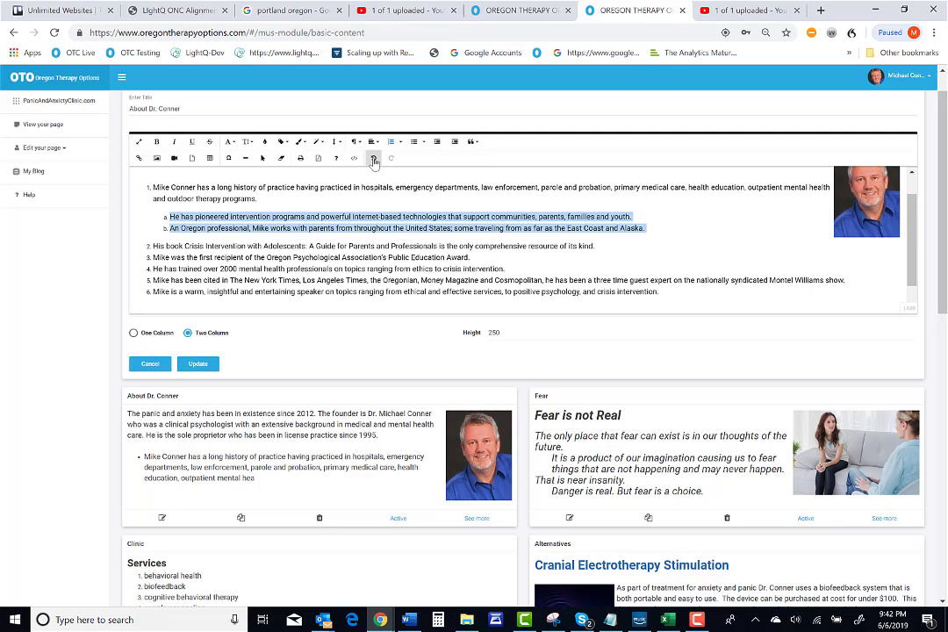
{"action": "left_click", "coordinate": [374, 161]}
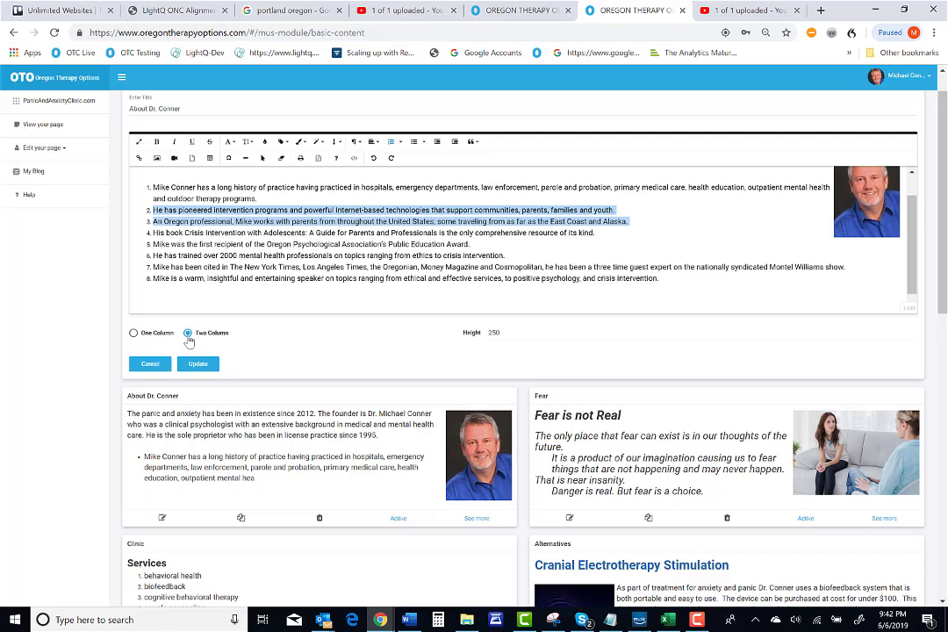
- Set the About section's layout to One Column and save the update
{"action": "left_click", "coordinate": [134, 334]}
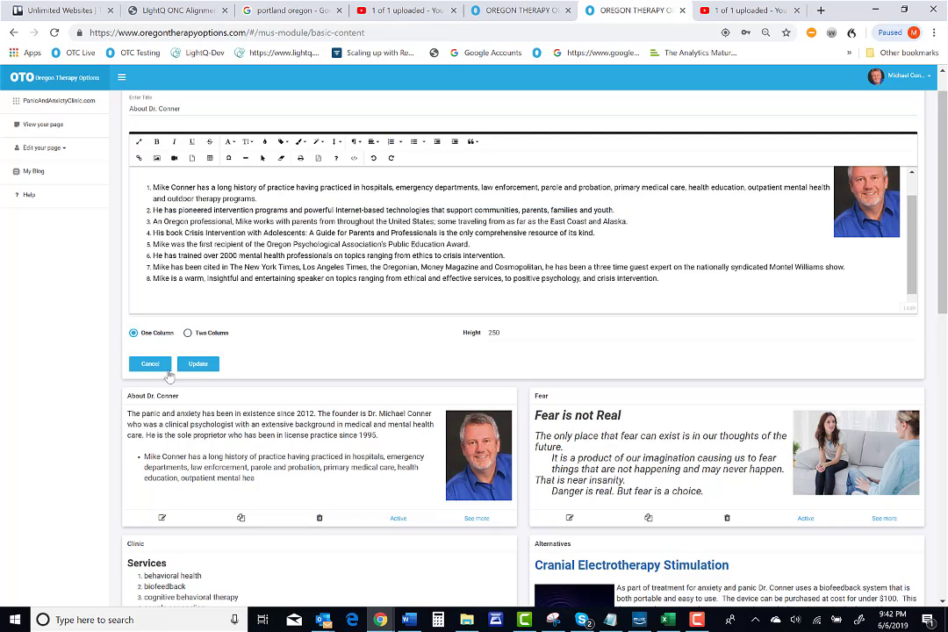
{"action": "left_click", "coordinate": [200, 367]}
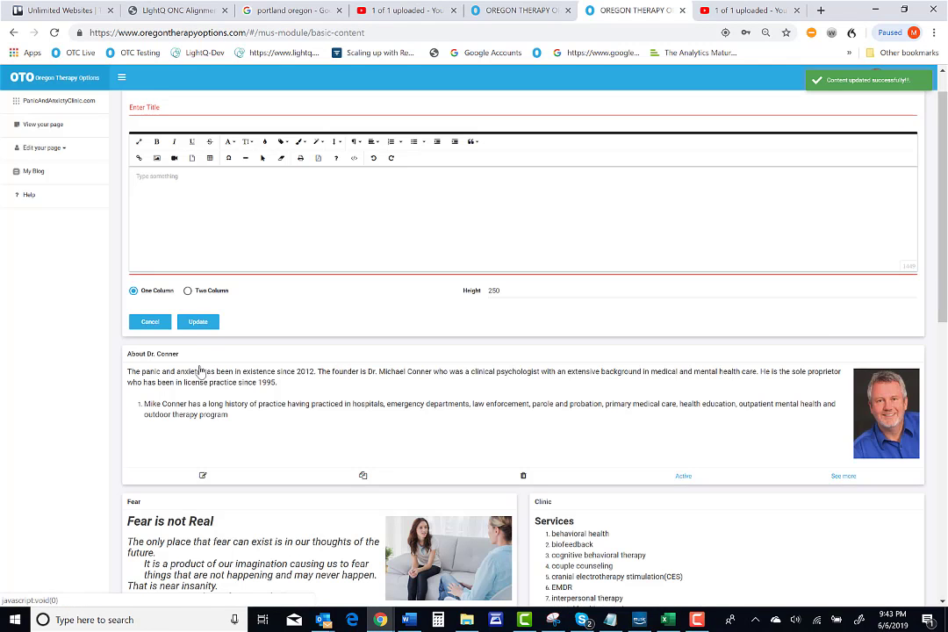
- View the website page, read the full About section, and return to the page to check the section's width
{"action": "left_click", "coordinate": [38, 126]}
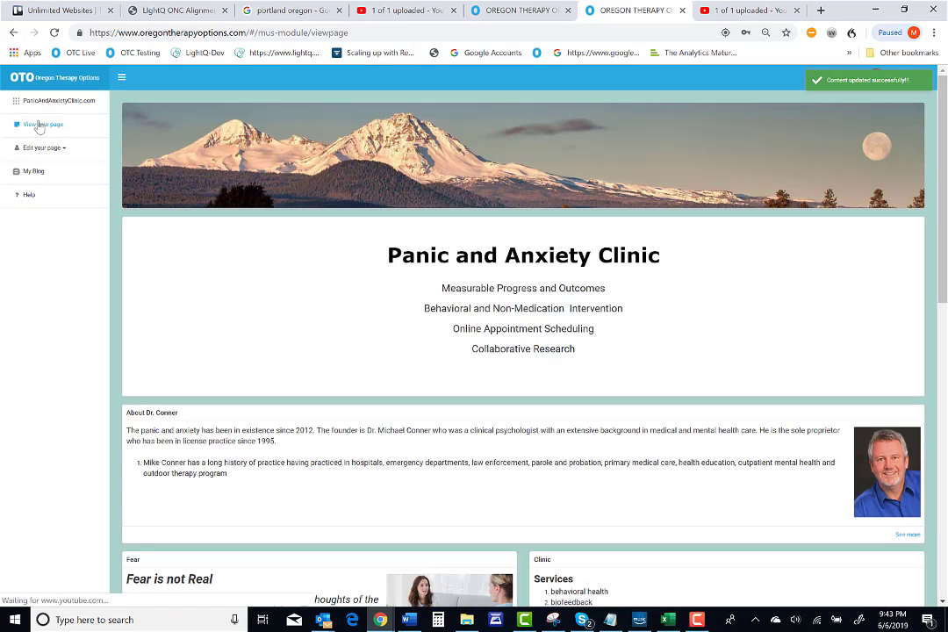
{"action": "scroll", "coordinate": [155, 381], "scroll_direction": "down", "scroll_amount": 2}
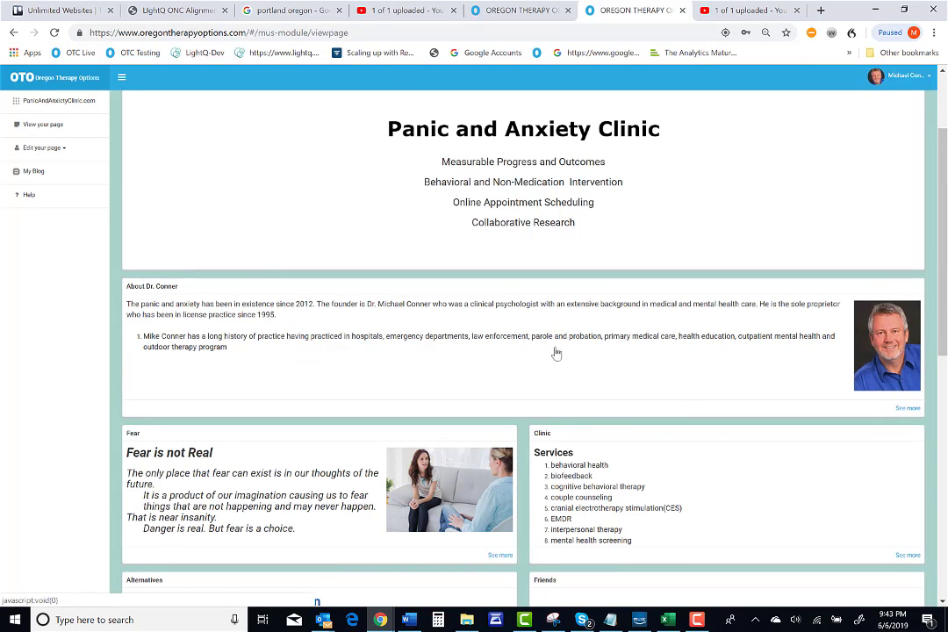
{"action": "left_click", "coordinate": [905, 409]}
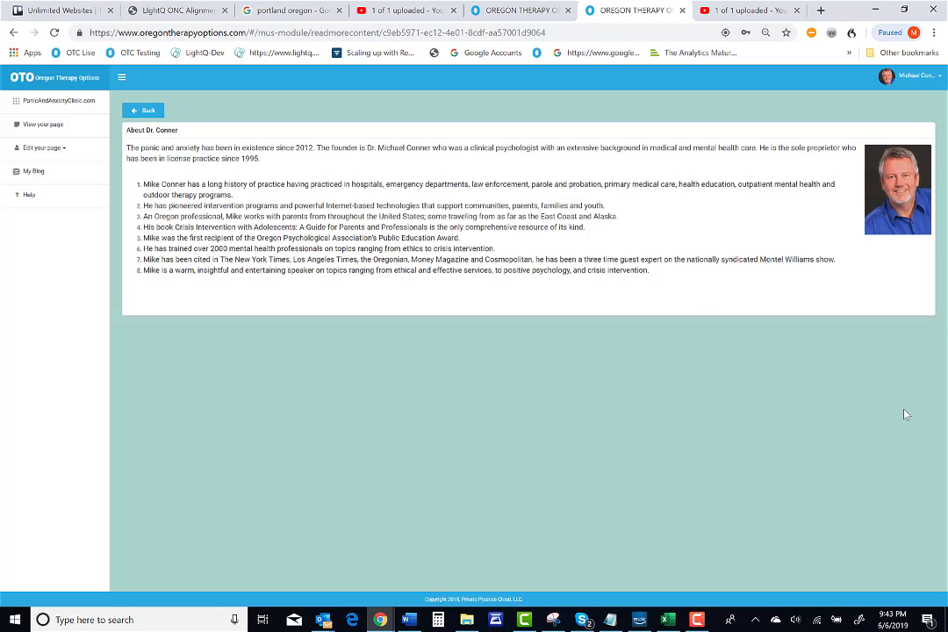
{"action": "left_click", "coordinate": [148, 112]}
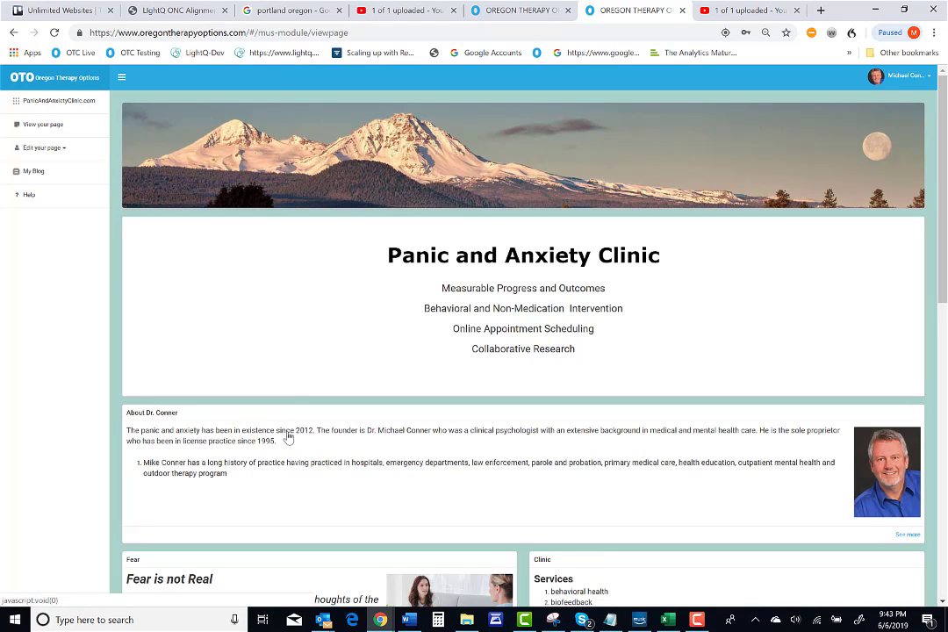
{"action": "scroll", "coordinate": [283, 426], "scroll_direction": "down", "scroll_amount": 2}
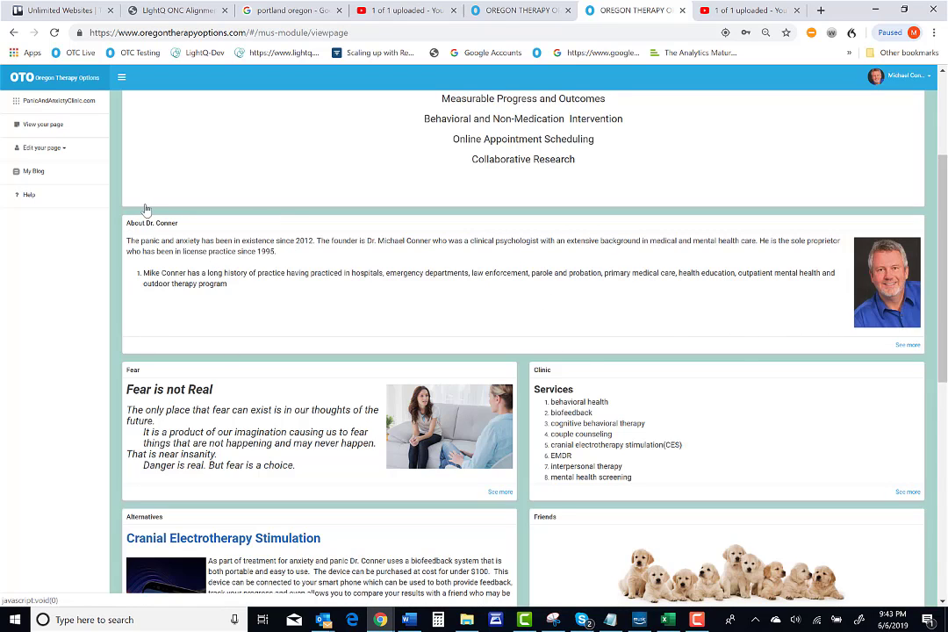
- Reopen the About section from the website content, set its layout to Two Column, and save the update
{"action": "left_click", "coordinate": [51, 148]}
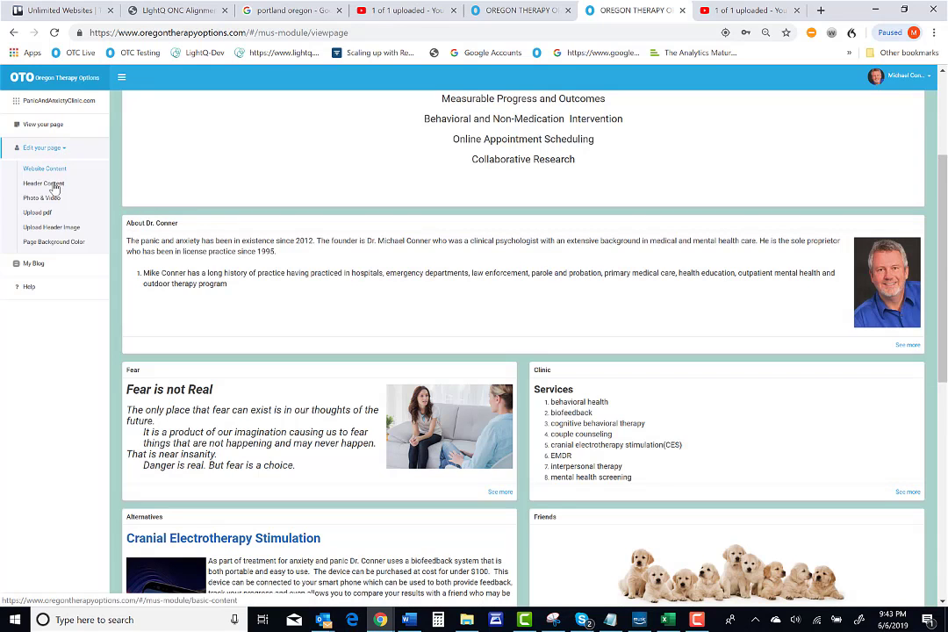
{"action": "left_click", "coordinate": [42, 169]}
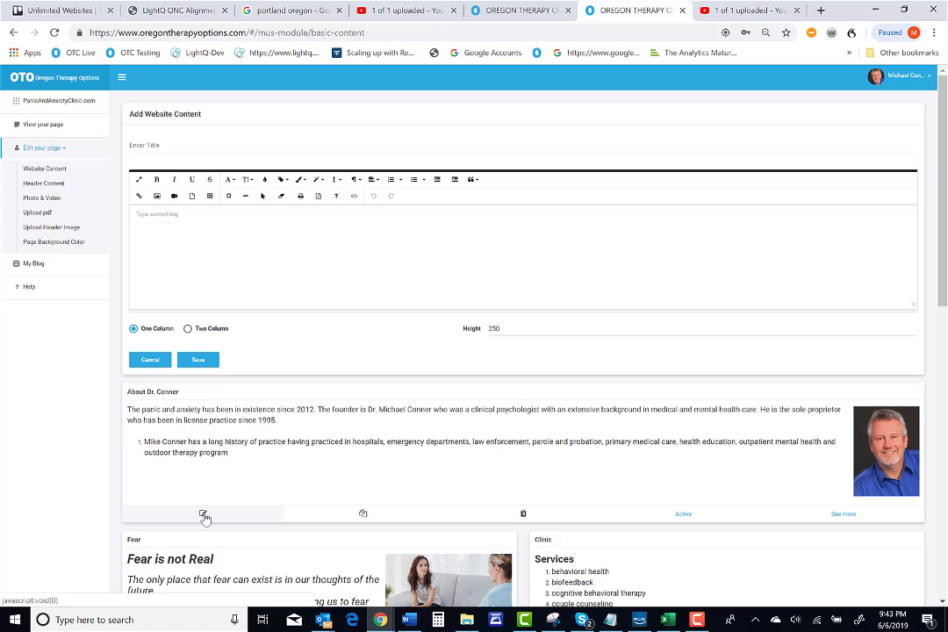
{"action": "left_click", "coordinate": [203, 514]}
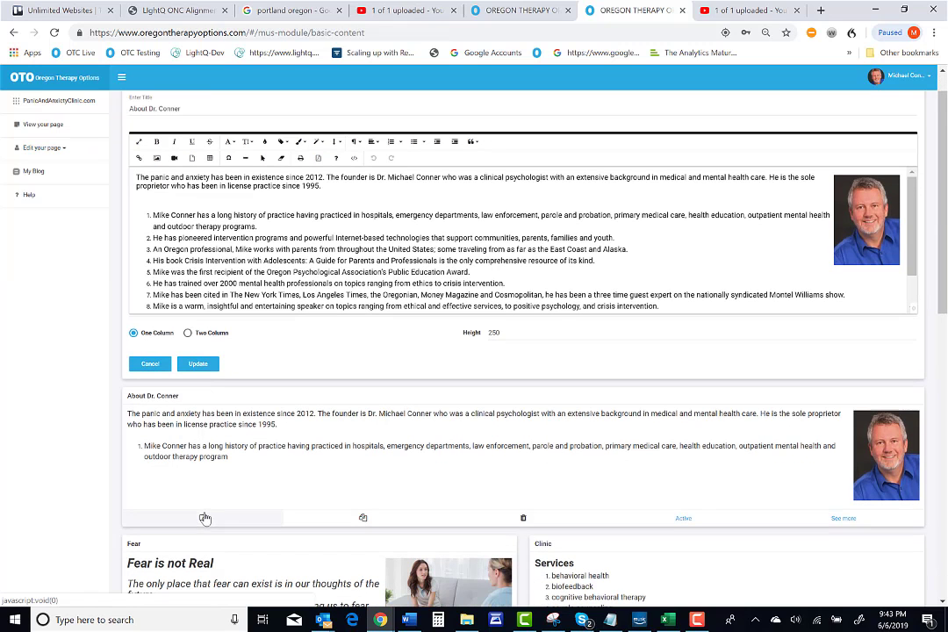
{"action": "left_click", "coordinate": [188, 334]}
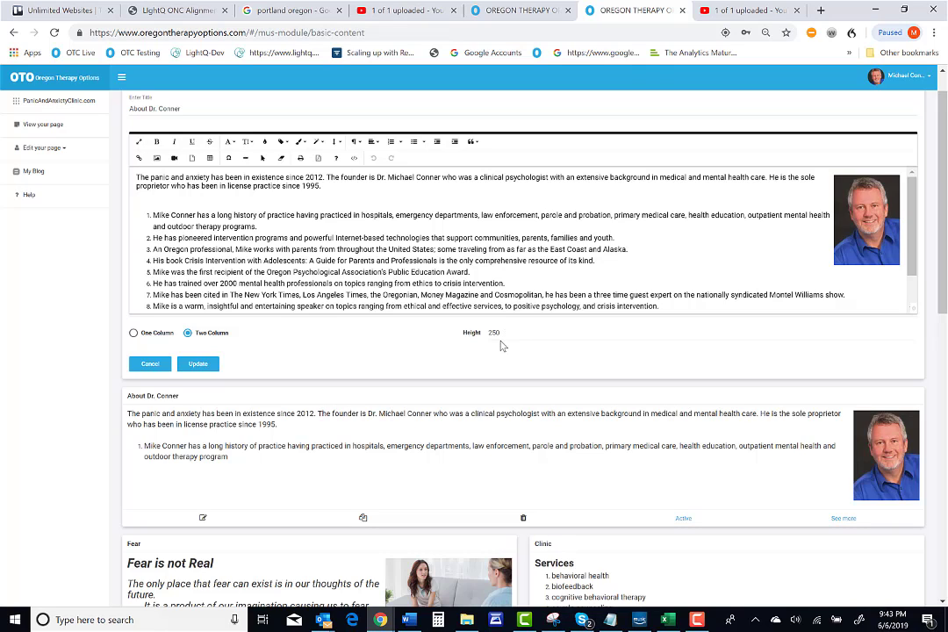
{"action": "left_click", "coordinate": [198, 365]}
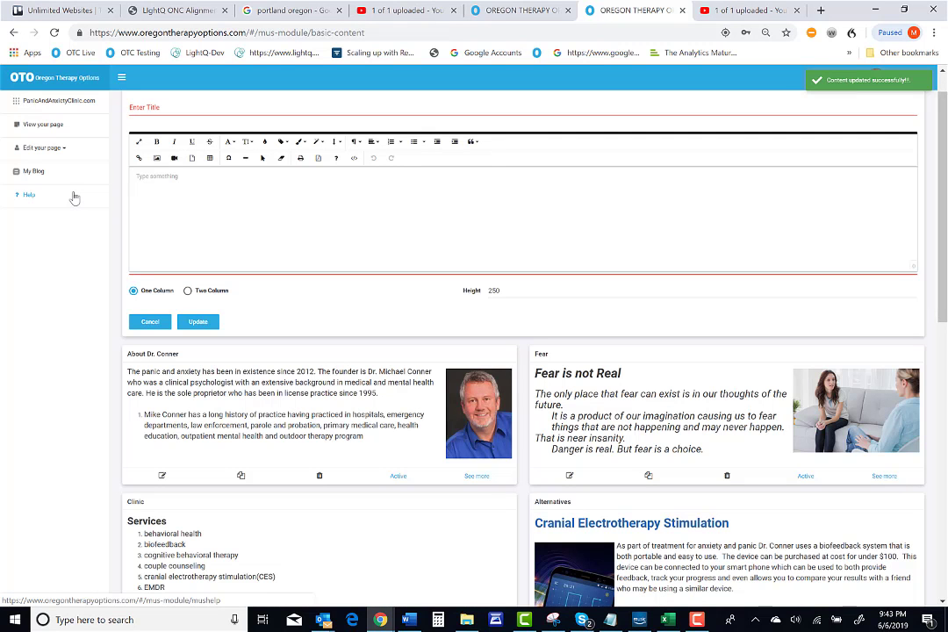
- View the website page and look through all its sections from the header down to the Inflatable Baby video
{"action": "left_click", "coordinate": [56, 127]}
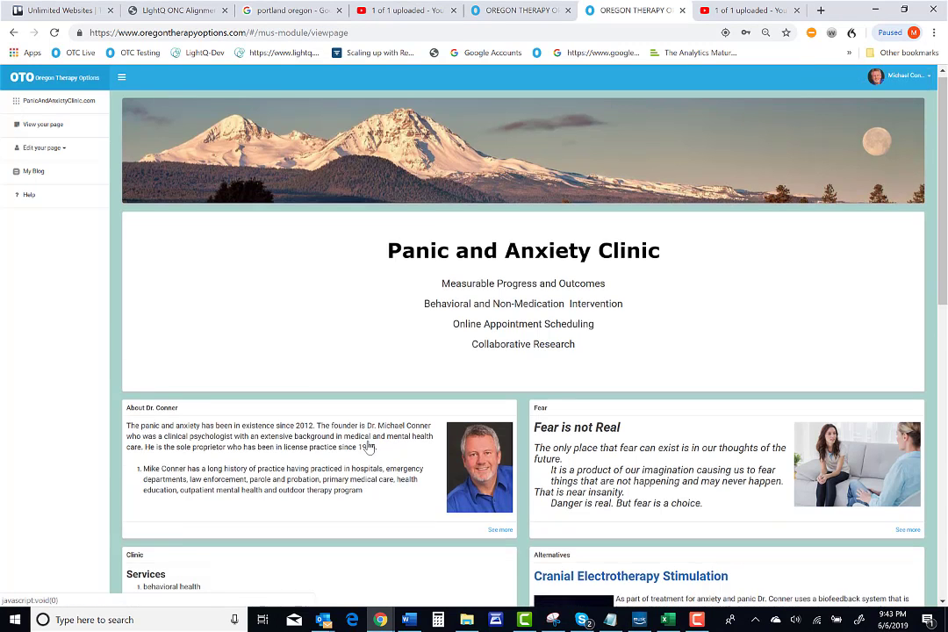
{"action": "scroll", "coordinate": [370, 448], "scroll_direction": "down", "scroll_amount": 2}
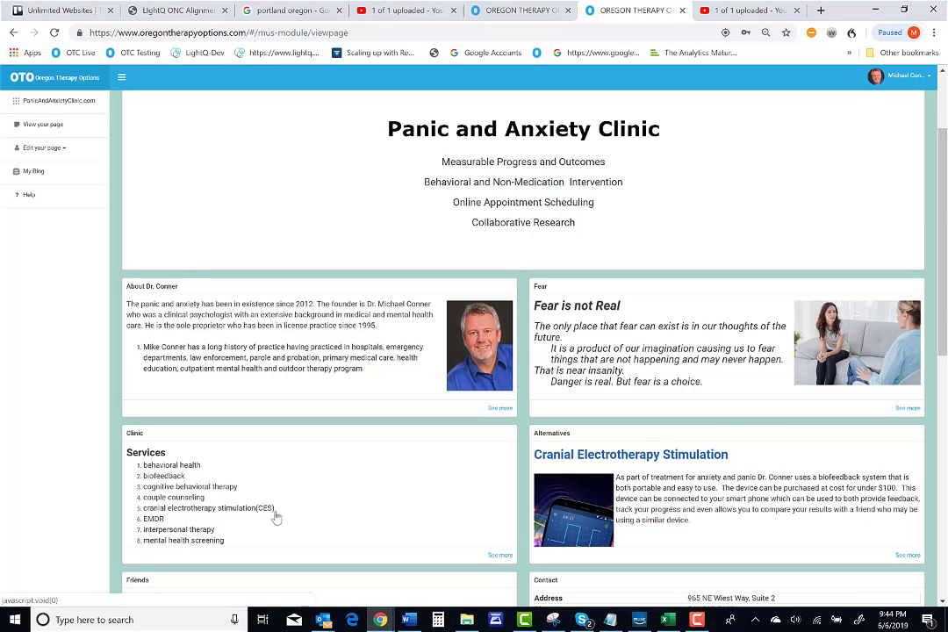
{"action": "scroll", "coordinate": [180, 430], "scroll_direction": "down", "scroll_amount": 2}
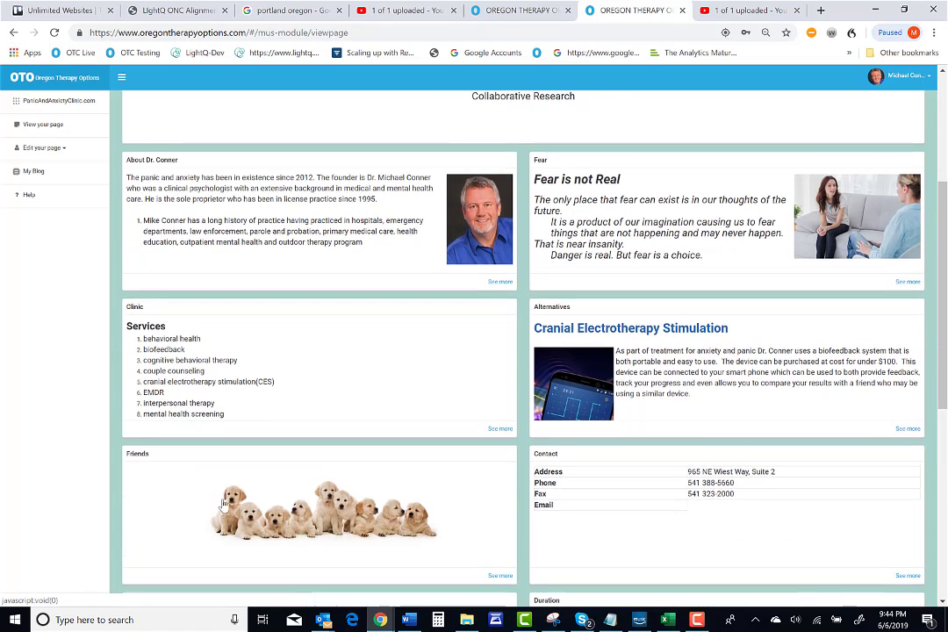
{"action": "scroll", "coordinate": [263, 456], "scroll_direction": "down", "scroll_amount": 1}
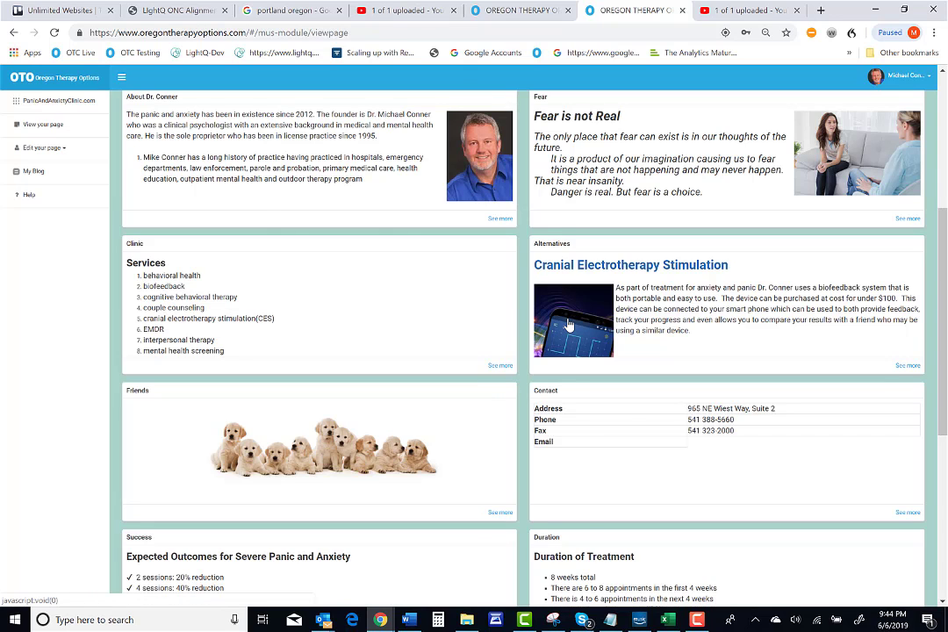
{"action": "scroll", "coordinate": [559, 495], "scroll_direction": "down", "scroll_amount": 3}
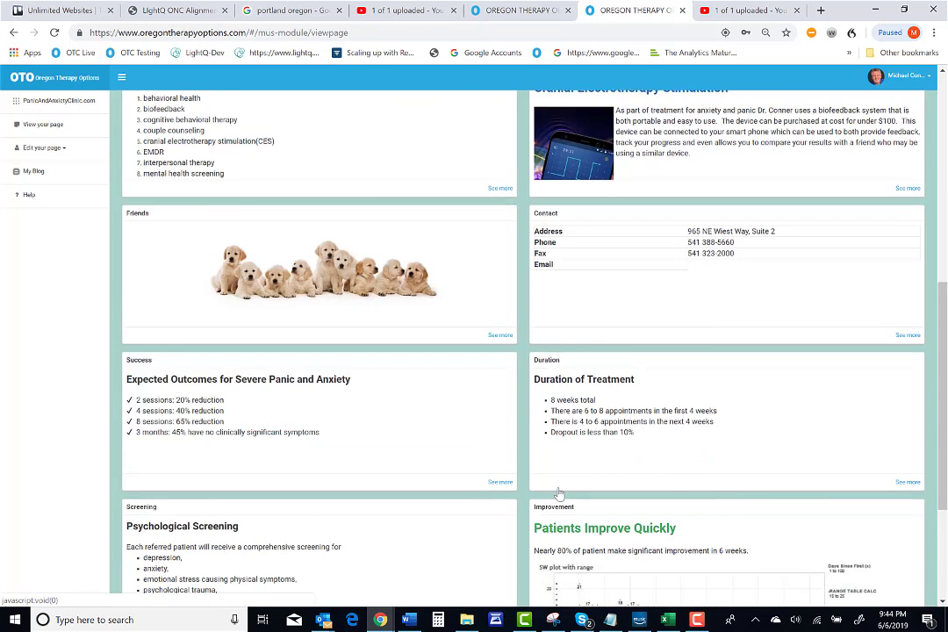
{"action": "scroll", "coordinate": [559, 492], "scroll_direction": "down", "scroll_amount": 2}
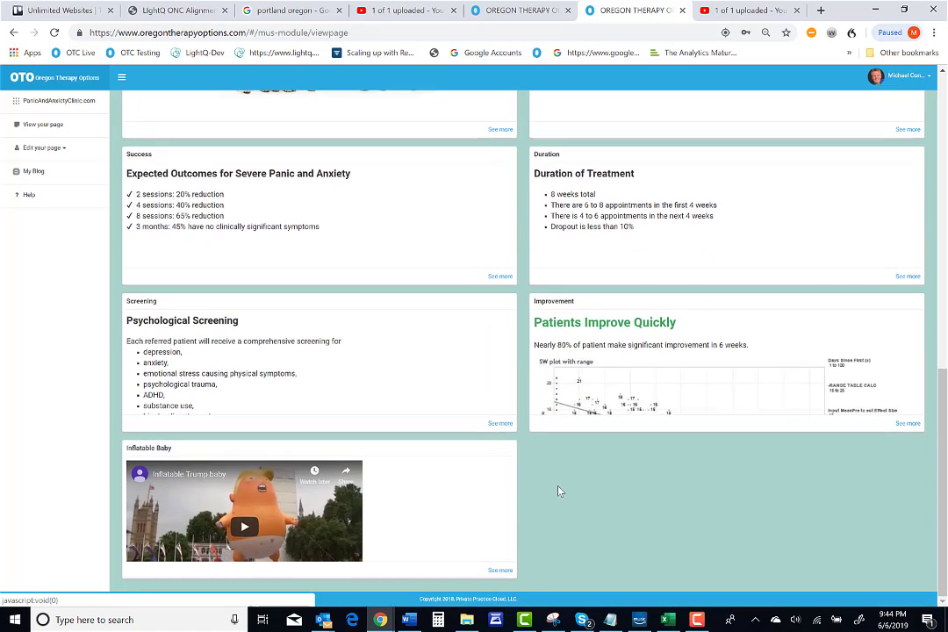